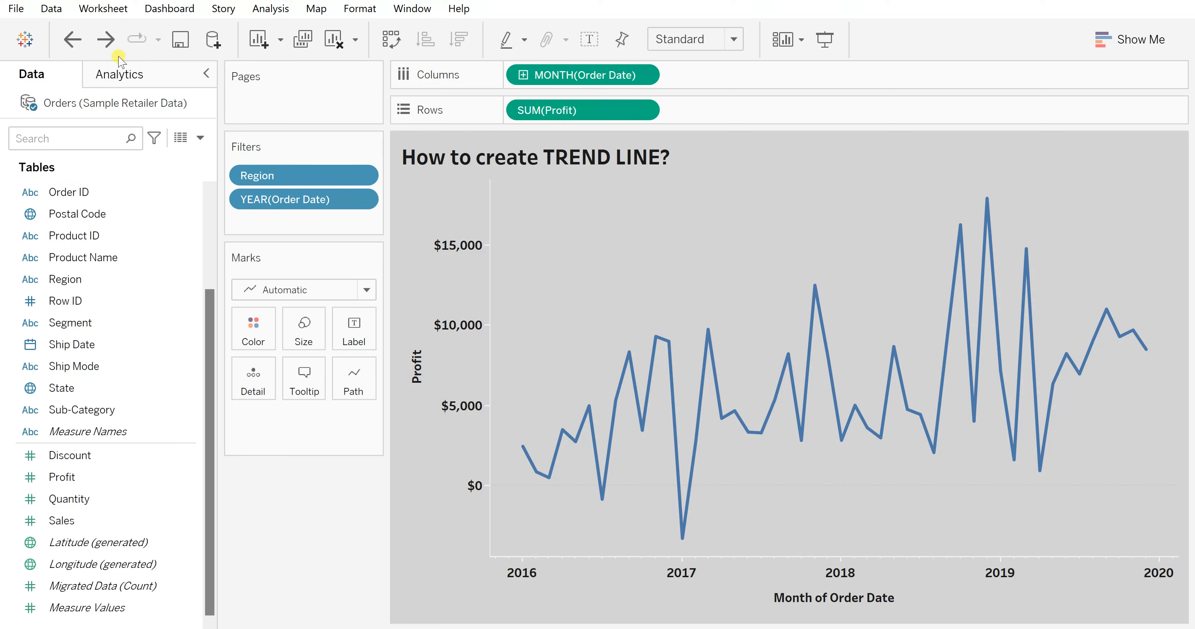
- Add a linear trend line to the monthly profit line chart from the Analytics pane
{"action": "left_click", "coordinate": [132, 74]}
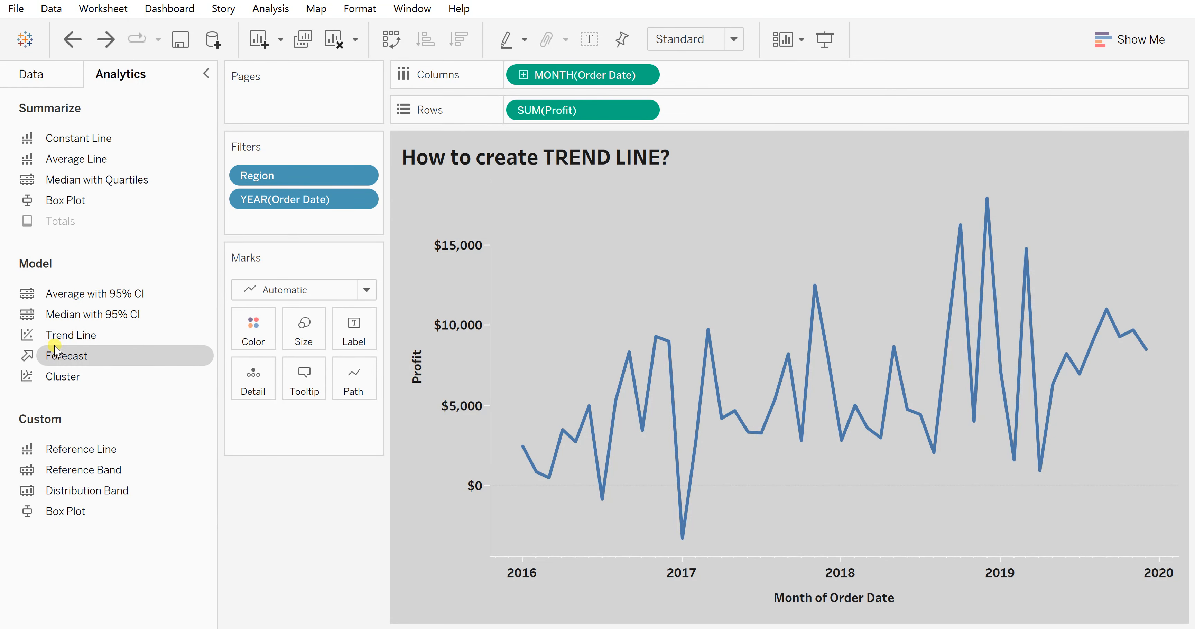
{"action": "left_click_drag", "start_coordinate": [76, 342], "coordinate": [530, 235]}
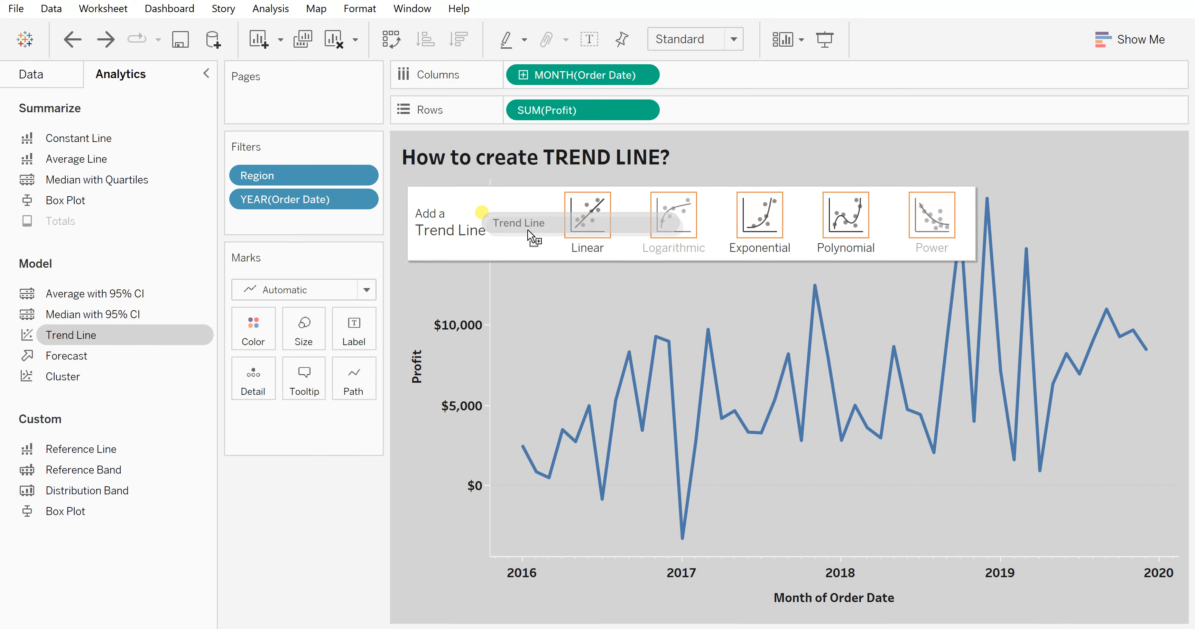
{"action": "left_click_drag", "start_coordinate": [528, 230], "coordinate": [595, 220]}
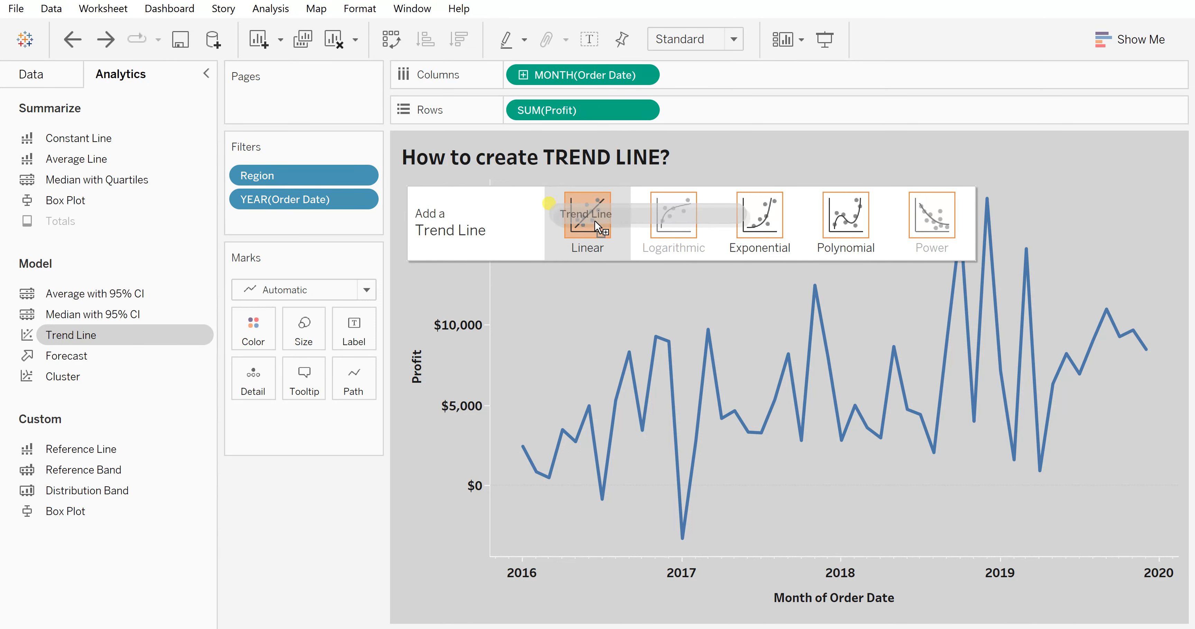
{"action": "left_click_drag", "start_coordinate": [595, 221], "coordinate": [595, 221]}
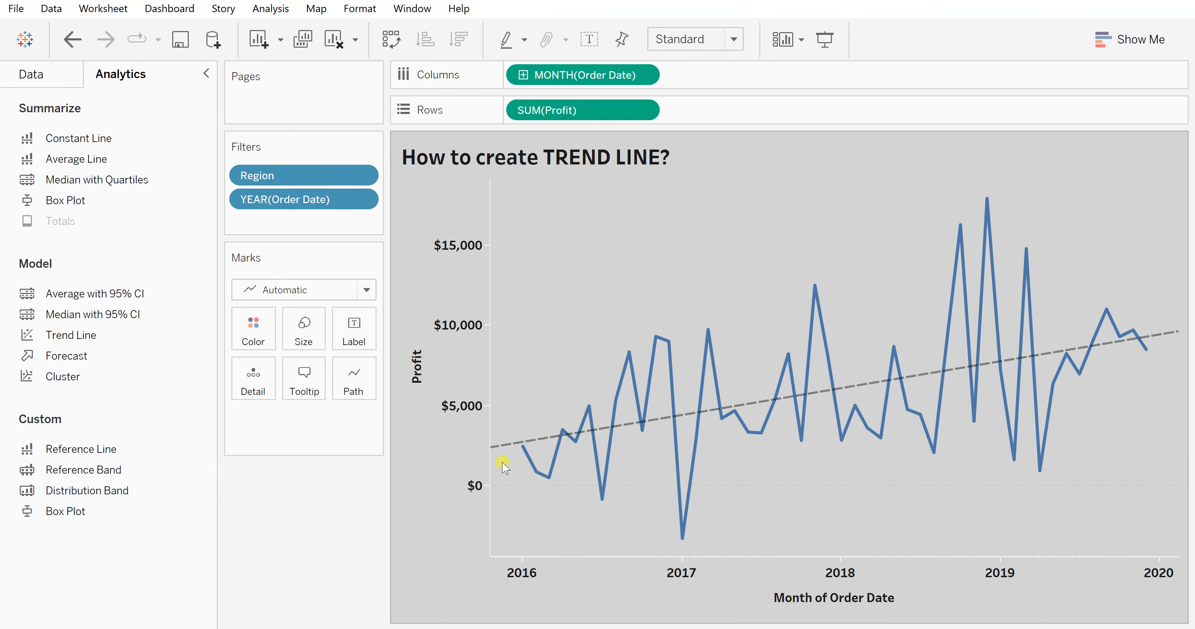
{"action": "mouse_move", "coordinate": [496, 454]}
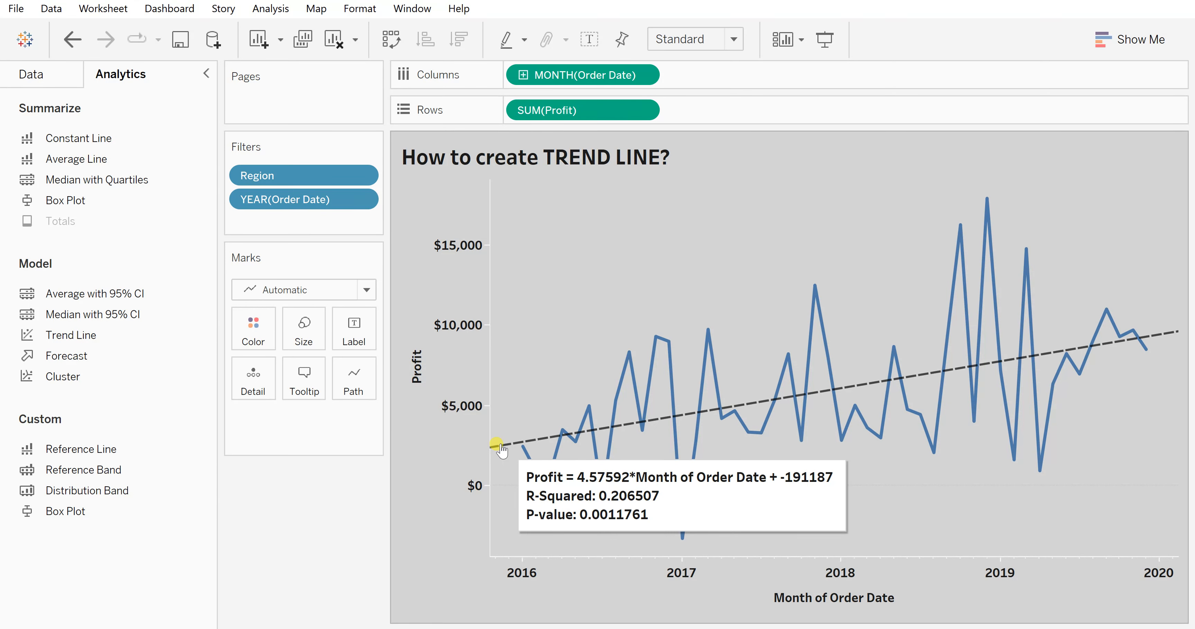
- Open the description of the linear trend line and close it after reading
{"action": "right_click", "coordinate": [501, 447]}
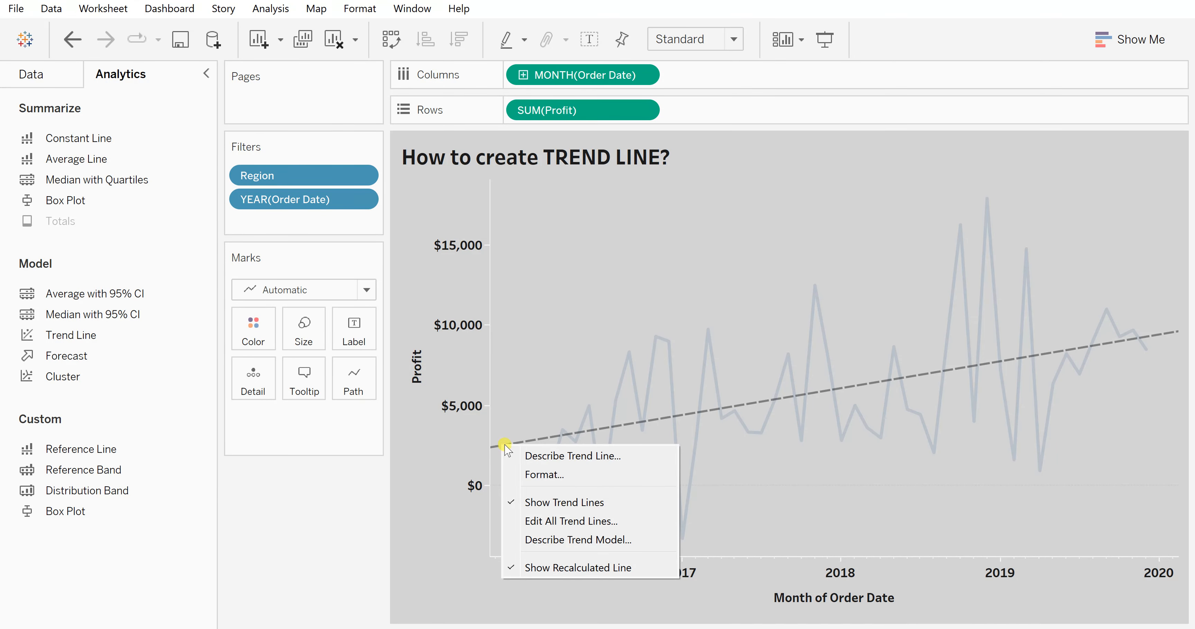
{"action": "left_click", "coordinate": [536, 458]}
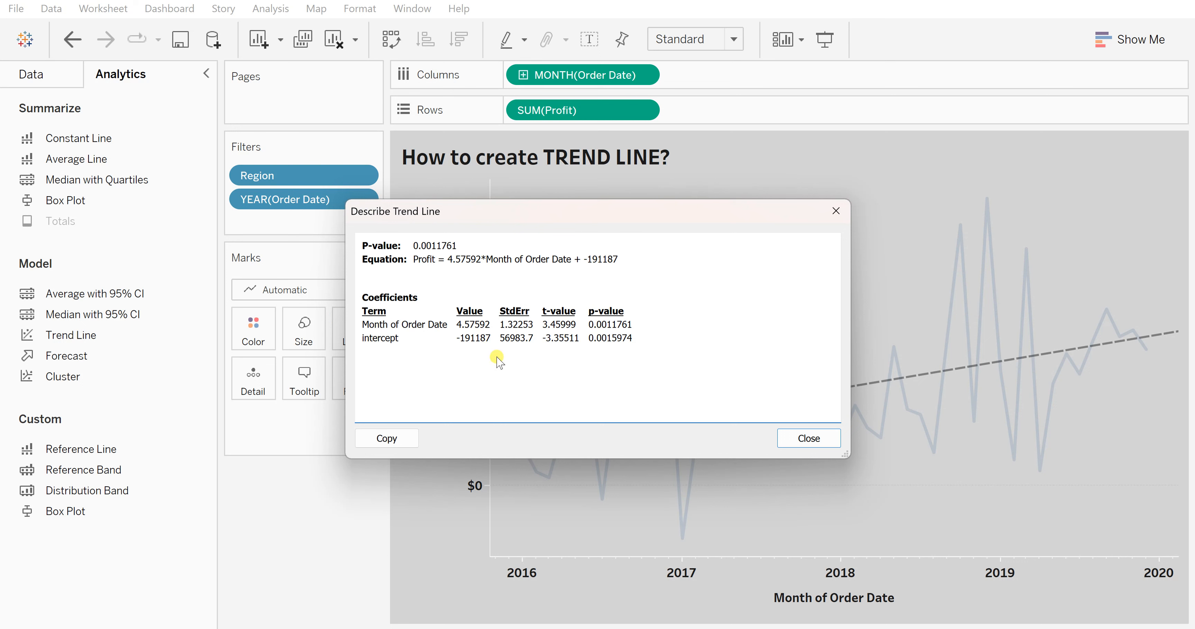
{"action": "left_click", "coordinate": [836, 215]}
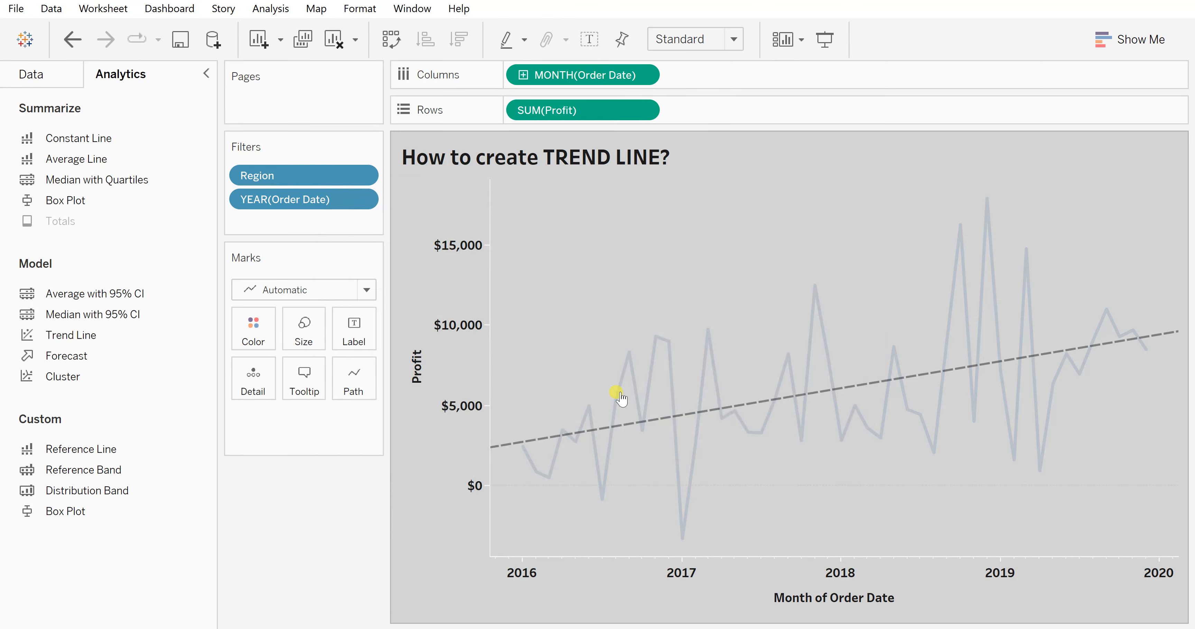
- Open the trend lines options and toggle Show tooltips off and back on before confirming
{"action": "right_click", "coordinate": [504, 445]}
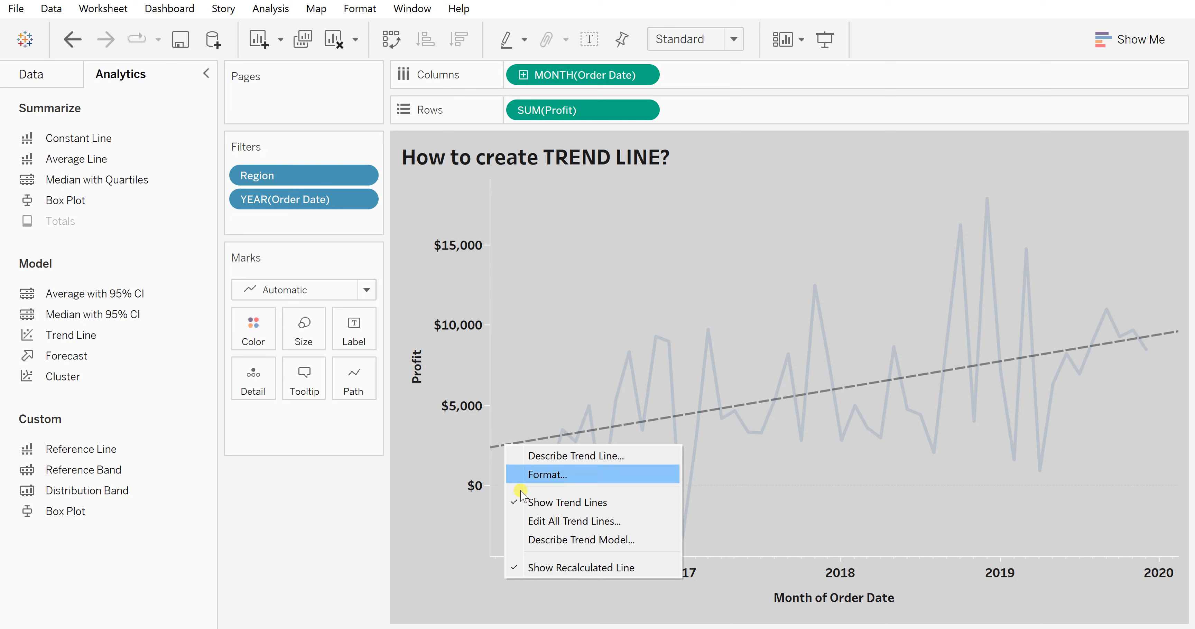
{"action": "left_click", "coordinate": [562, 522]}
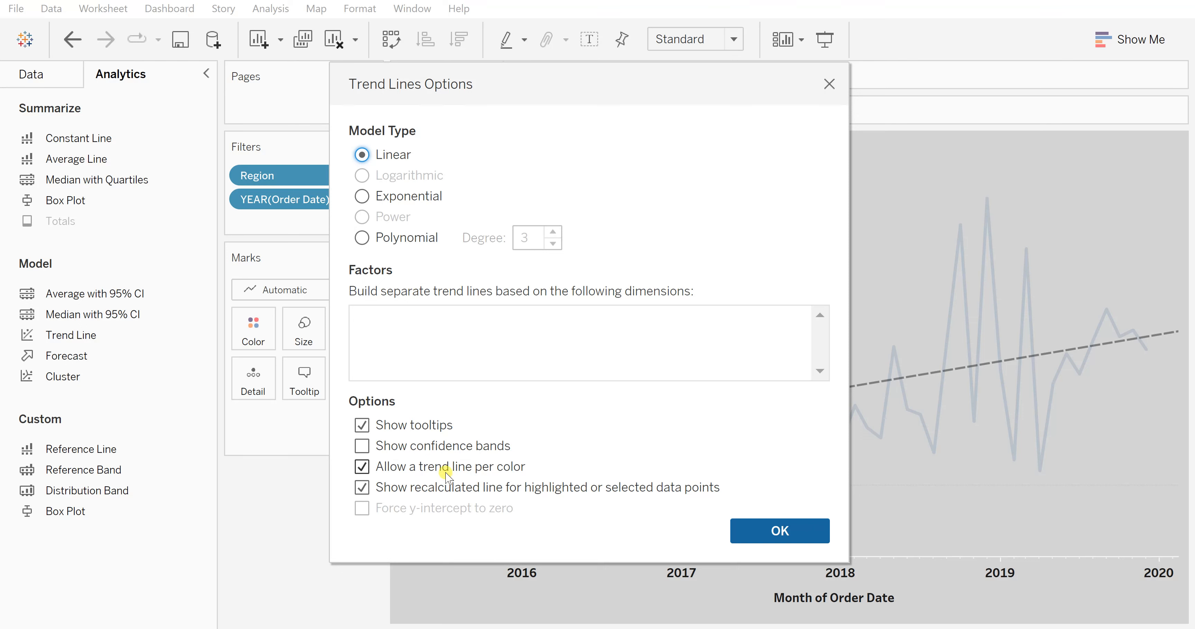
{"action": "left_click", "coordinate": [363, 425]}
{"action": "left_click", "coordinate": [362, 424]}
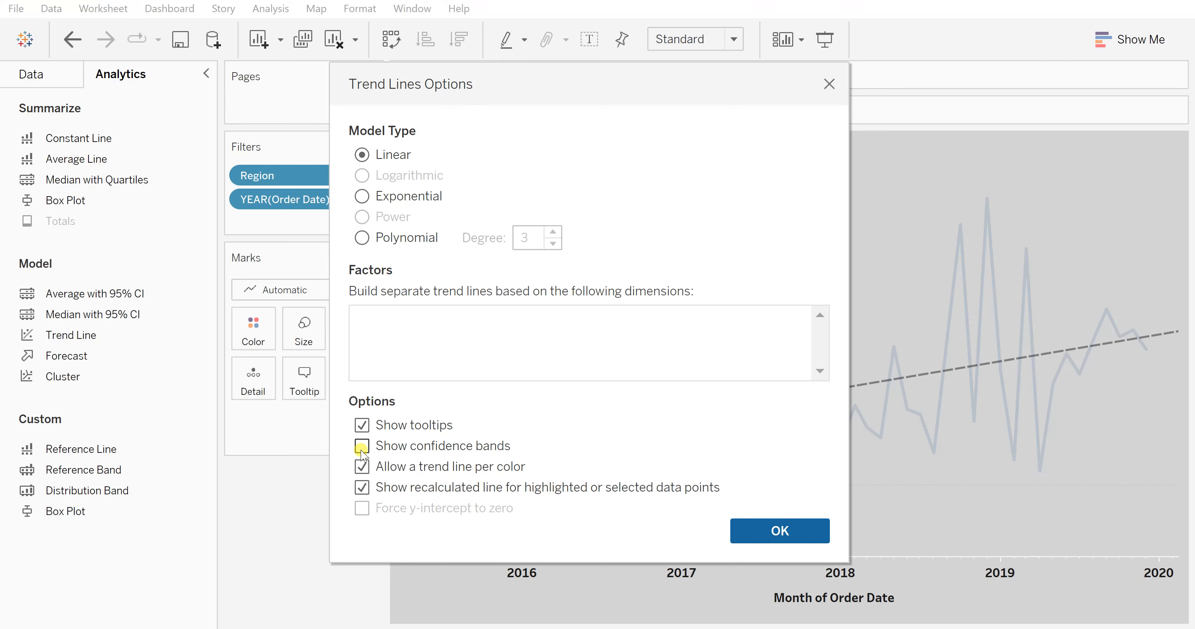
{"action": "left_click", "coordinate": [779, 529]}
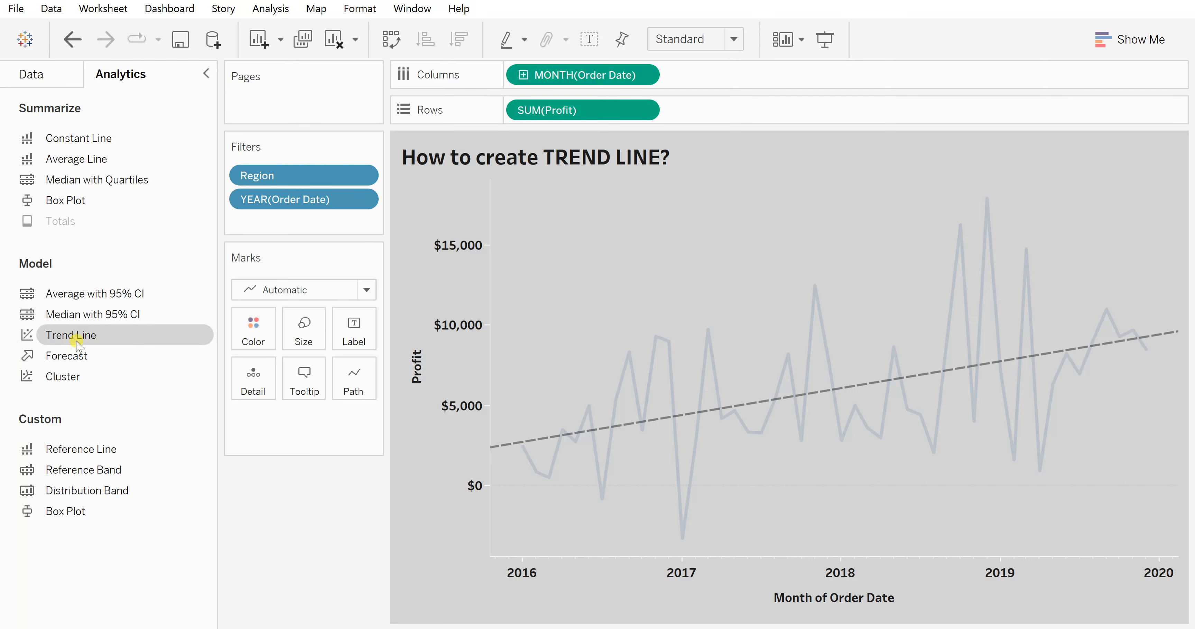
- Replace the trend line with an exponential trend line
{"action": "left_click_drag", "start_coordinate": [55, 343], "coordinate": [770, 209]}
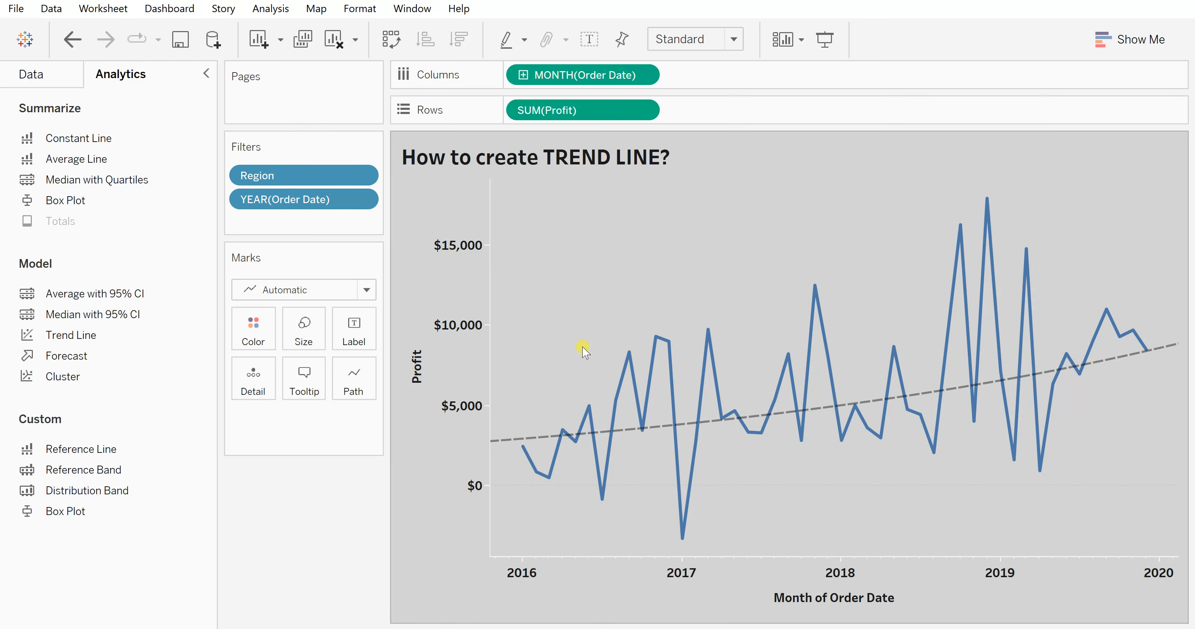
{"action": "mouse_move", "coordinate": [496, 445]}
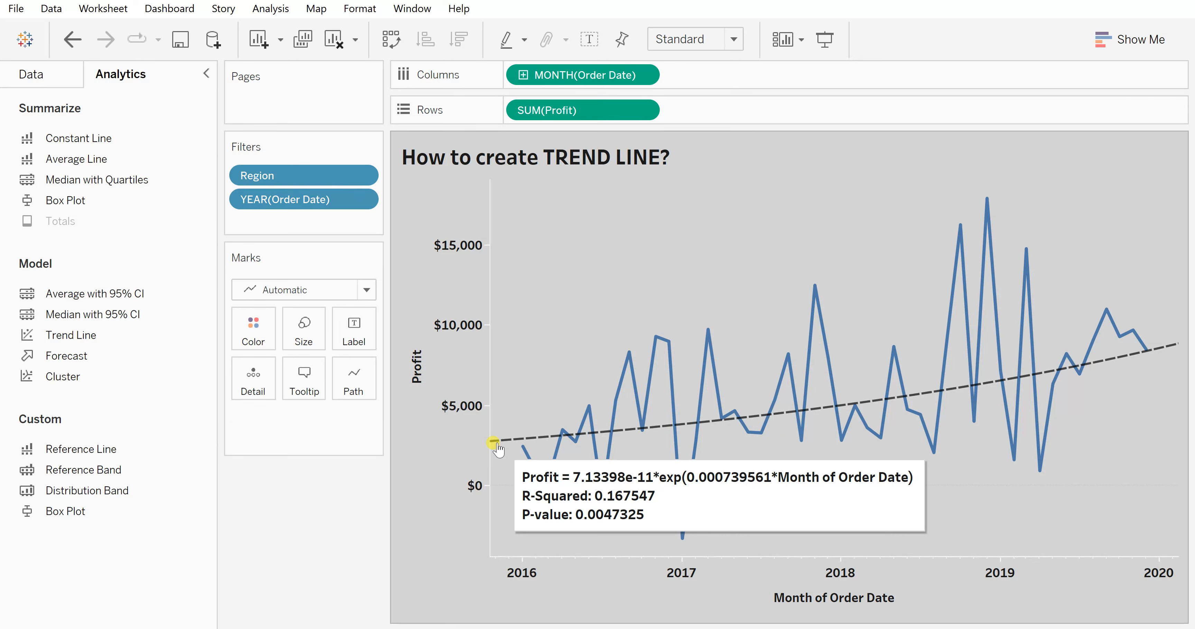
- Open the description of the exponential trend line, close it, and deselect the line
{"action": "right_click", "coordinate": [497, 443]}
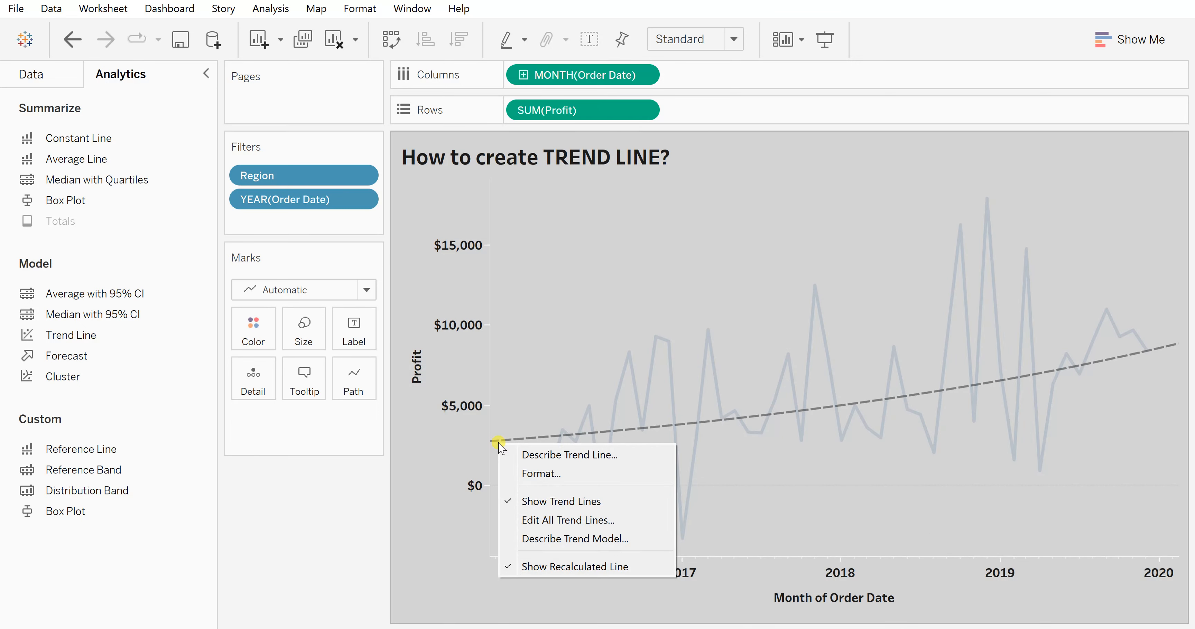
{"action": "left_click", "coordinate": [525, 454]}
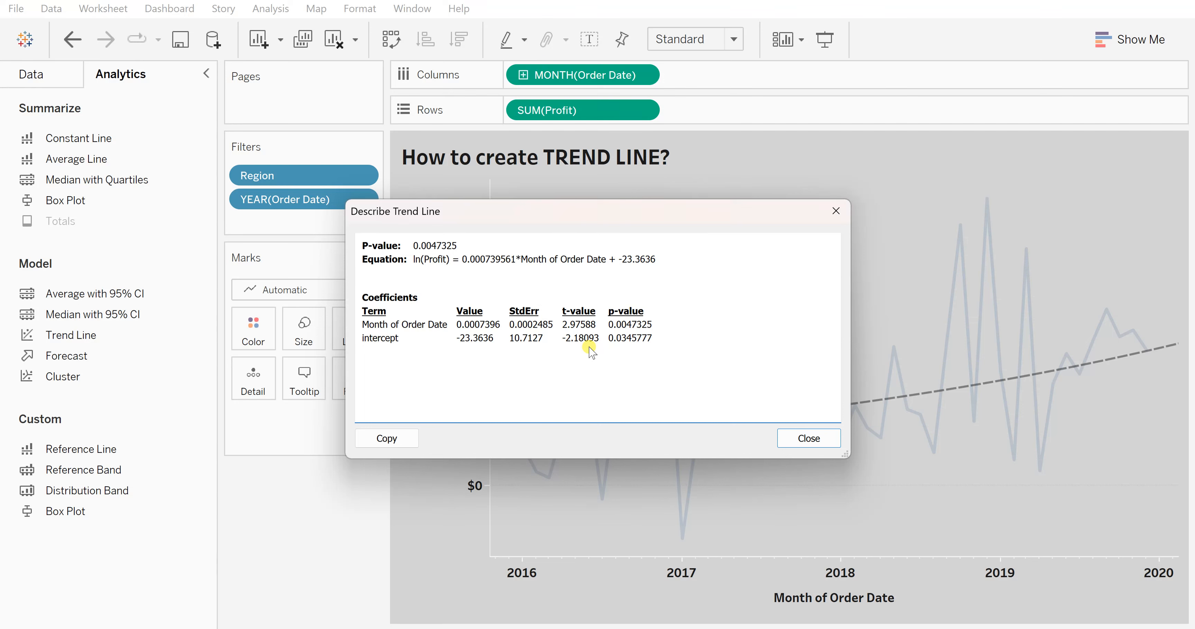
{"action": "left_click", "coordinate": [802, 445]}
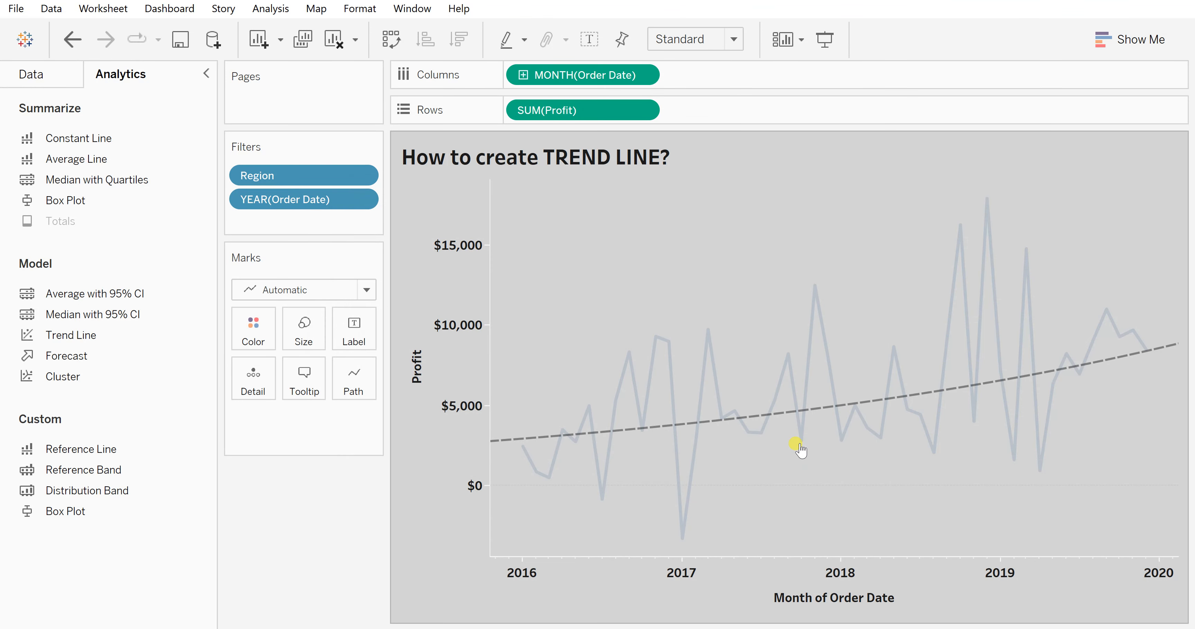
{"action": "left_click", "coordinate": [571, 276]}
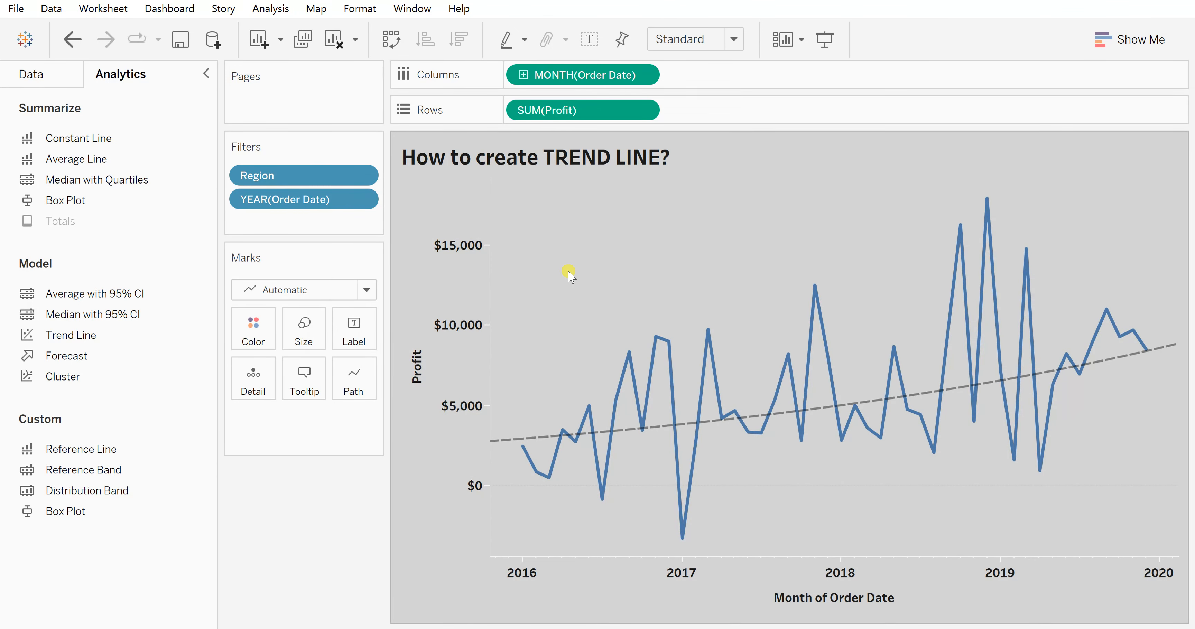
- Replace the trend line with a polynomial trend line
{"action": "left_click_drag", "start_coordinate": [88, 335], "coordinate": [844, 214]}
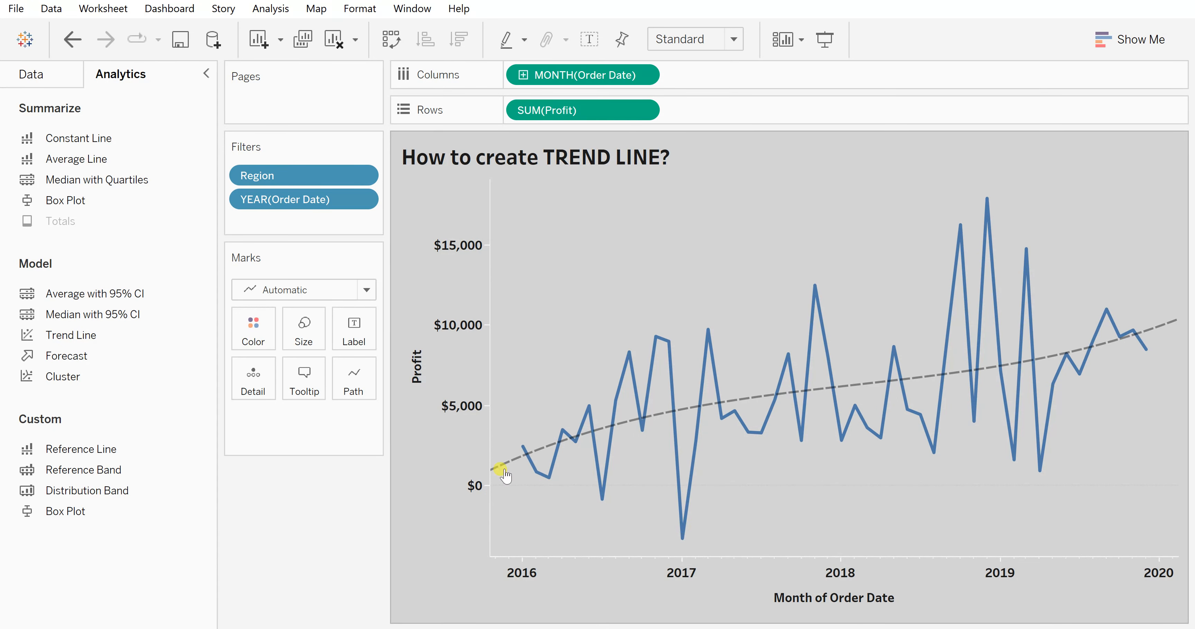
{"action": "mouse_move", "coordinate": [504, 466]}
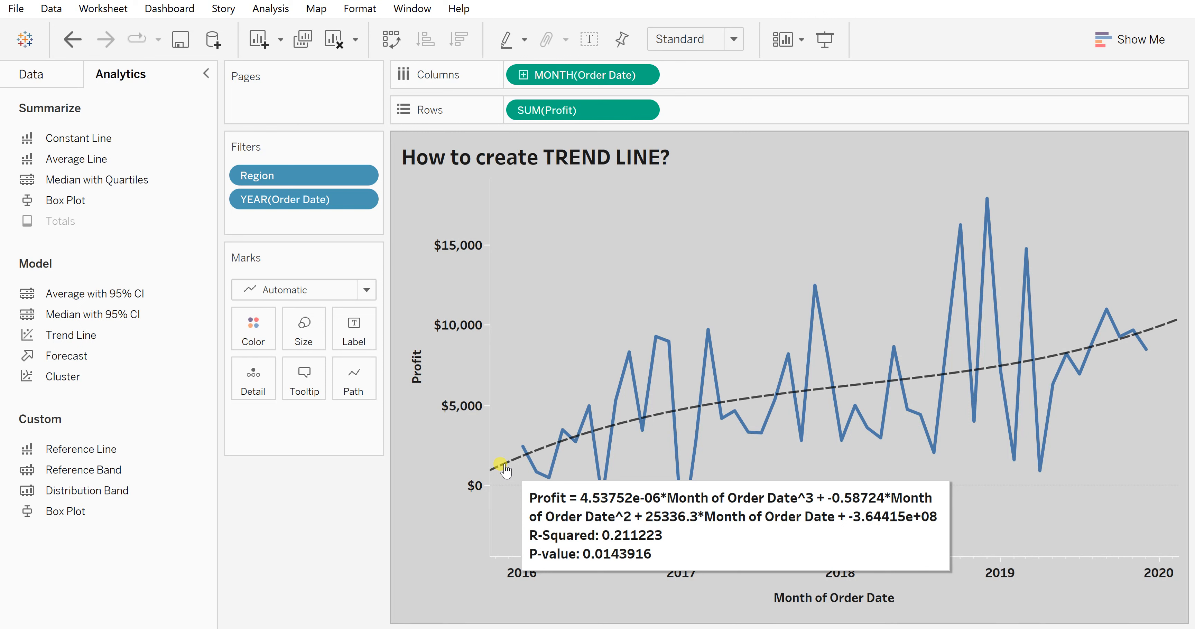
{"action": "left_click", "coordinate": [505, 468]}
- Open the description of the polynomial trend line, read its equation, and close it
{"action": "right_click", "coordinate": [506, 467]}
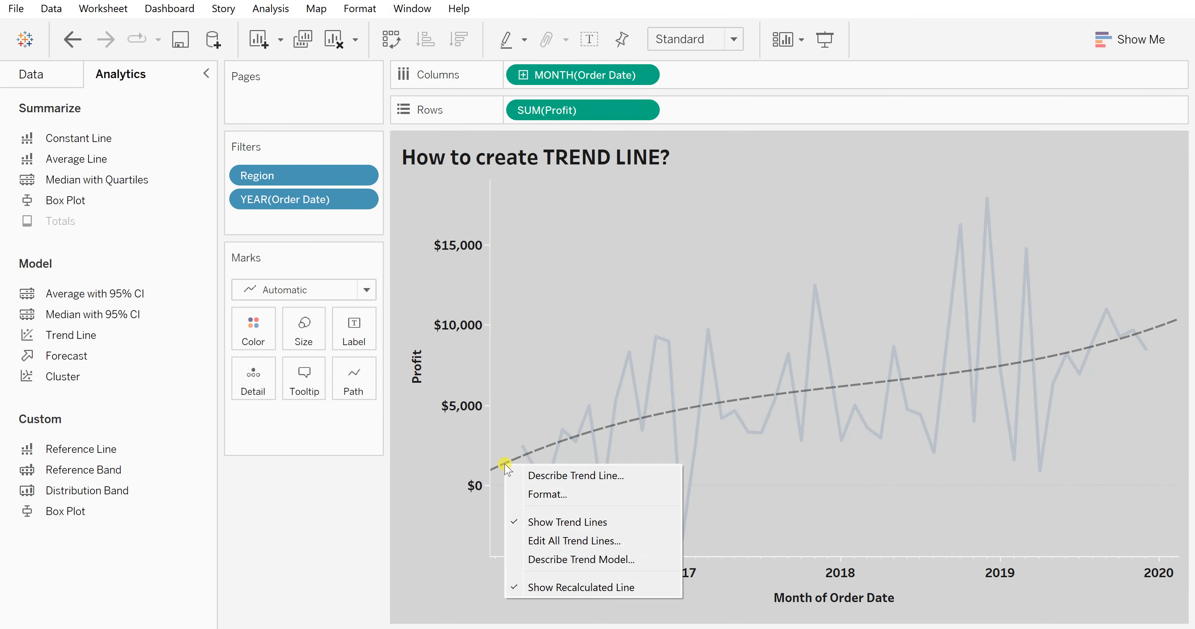
{"action": "left_click", "coordinate": [538, 478]}
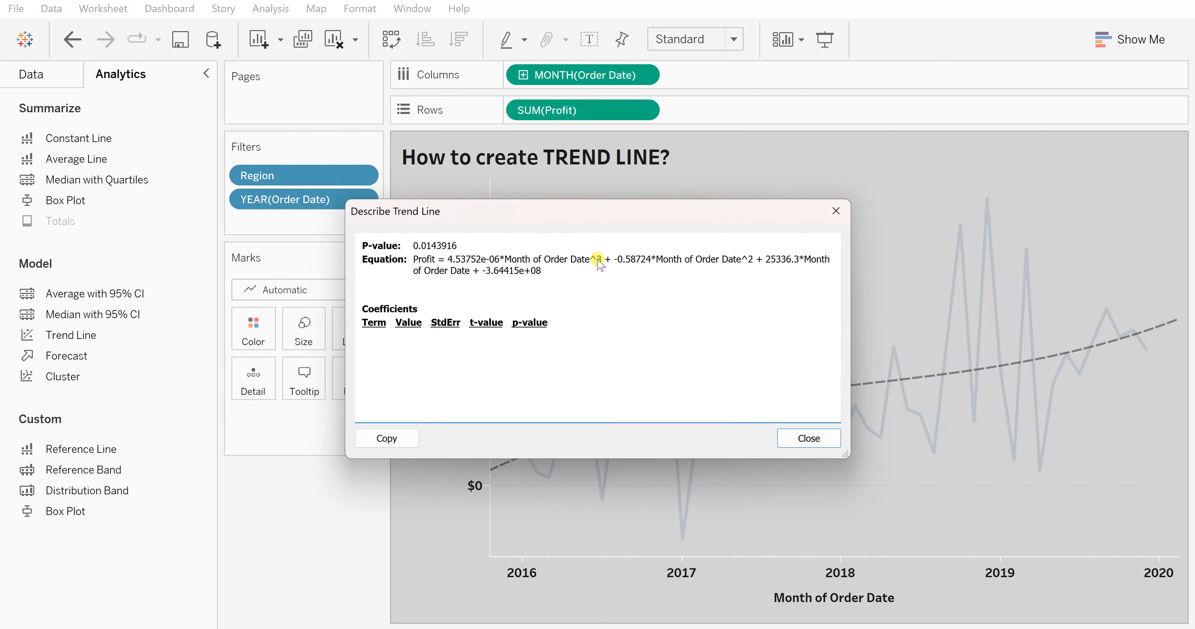
{"action": "mouse_move", "coordinate": [601, 261]}
{"action": "left_mouse_down"}
{"action": "mouse_move", "coordinate": [534, 262]}
{"action": "mouse_move", "coordinate": [542, 272]}
{"action": "mouse_move", "coordinate": [605, 257]}
{"action": "left_mouse_up"}
{"action": "left_click", "coordinate": [577, 269]}
{"action": "left_click", "coordinate": [836, 211]}
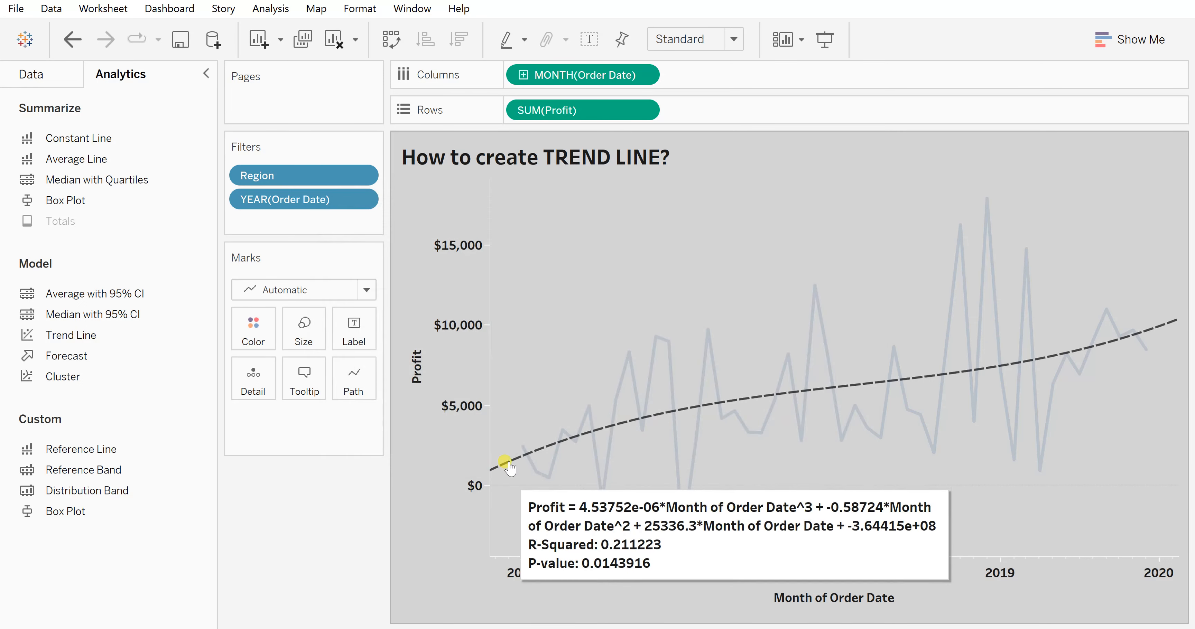
- Edit the trend lines and set the polynomial degree to 8
{"action": "right_click", "coordinate": [508, 461]}
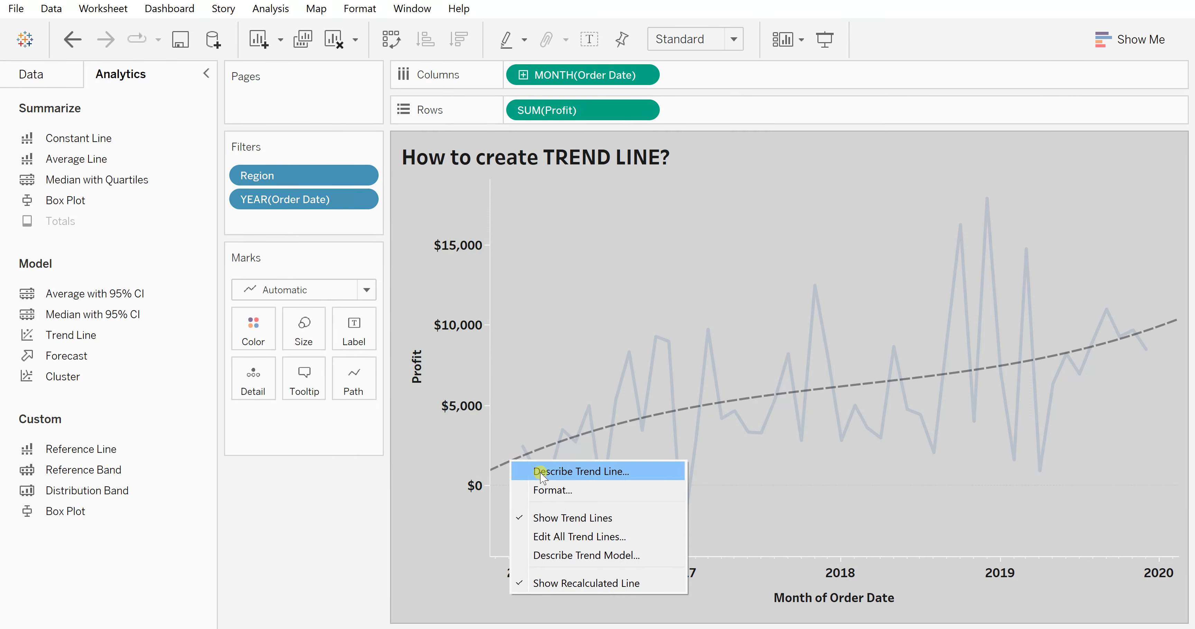
{"action": "left_click", "coordinate": [562, 537]}
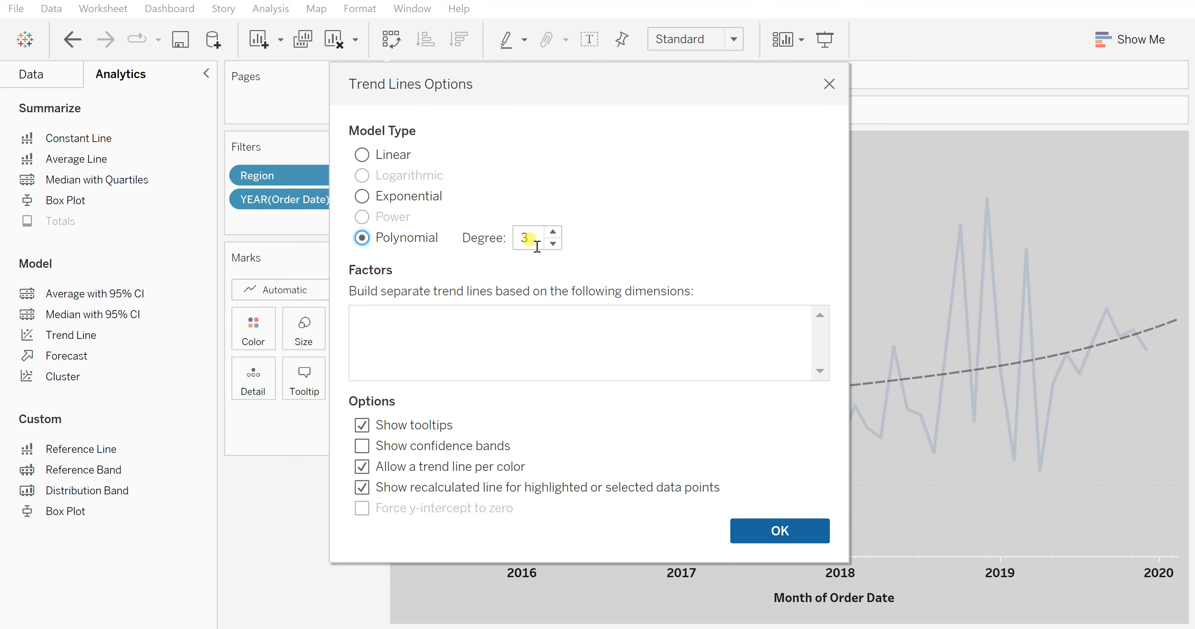
{"action": "left_click", "coordinate": [555, 244]}
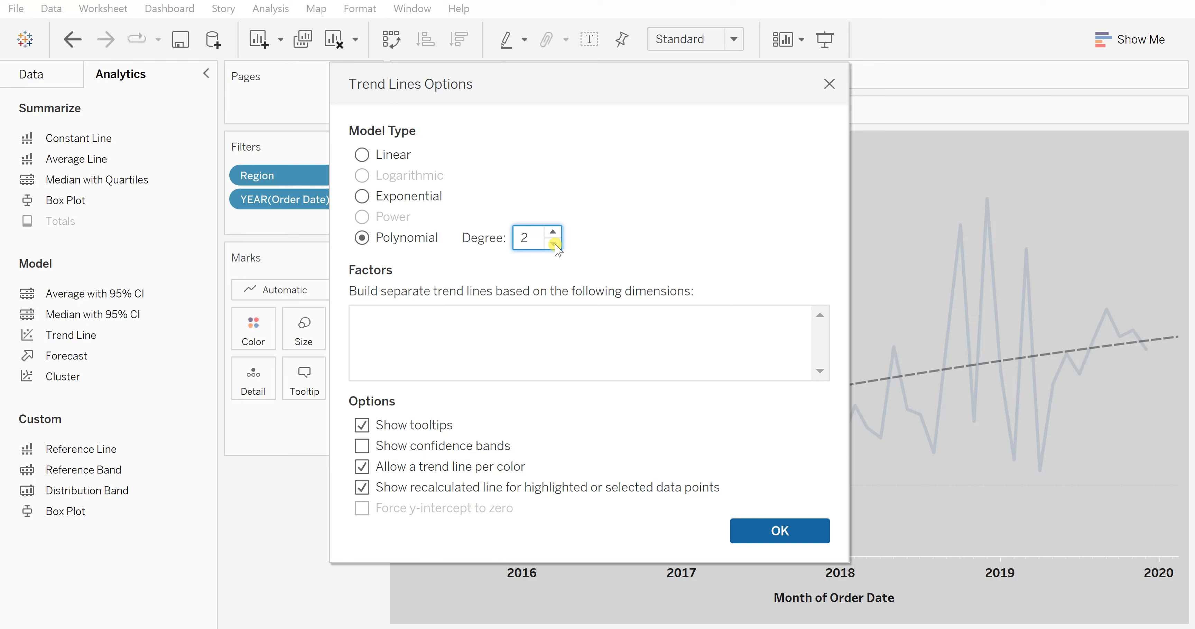
{"action": "left_click", "coordinate": [554, 233]}
{"action": "type", "text": "8"}
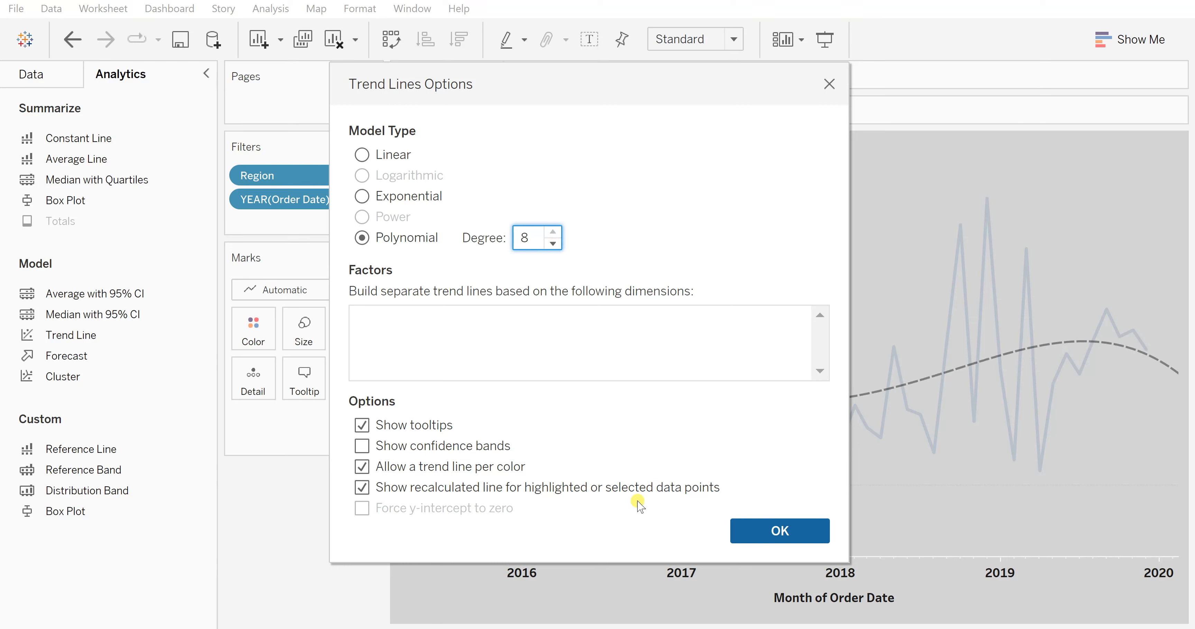
{"action": "left_click", "coordinate": [779, 533]}
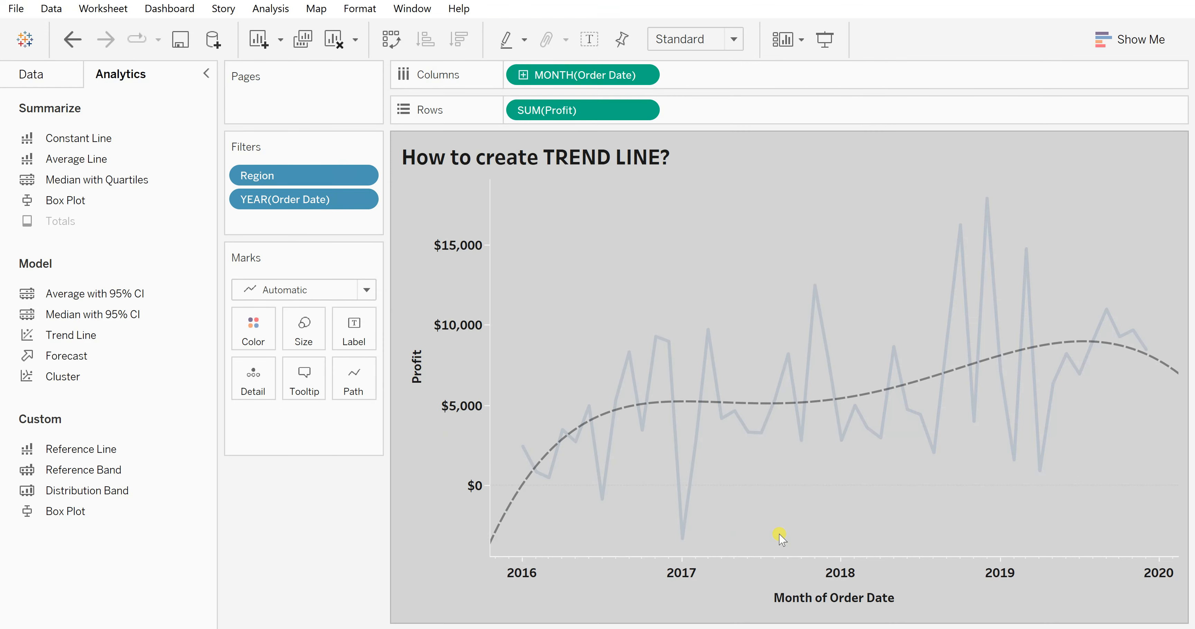
- Edit the trend lines again and set the polynomial degree to 2
{"action": "mouse_move", "coordinate": [511, 505]}
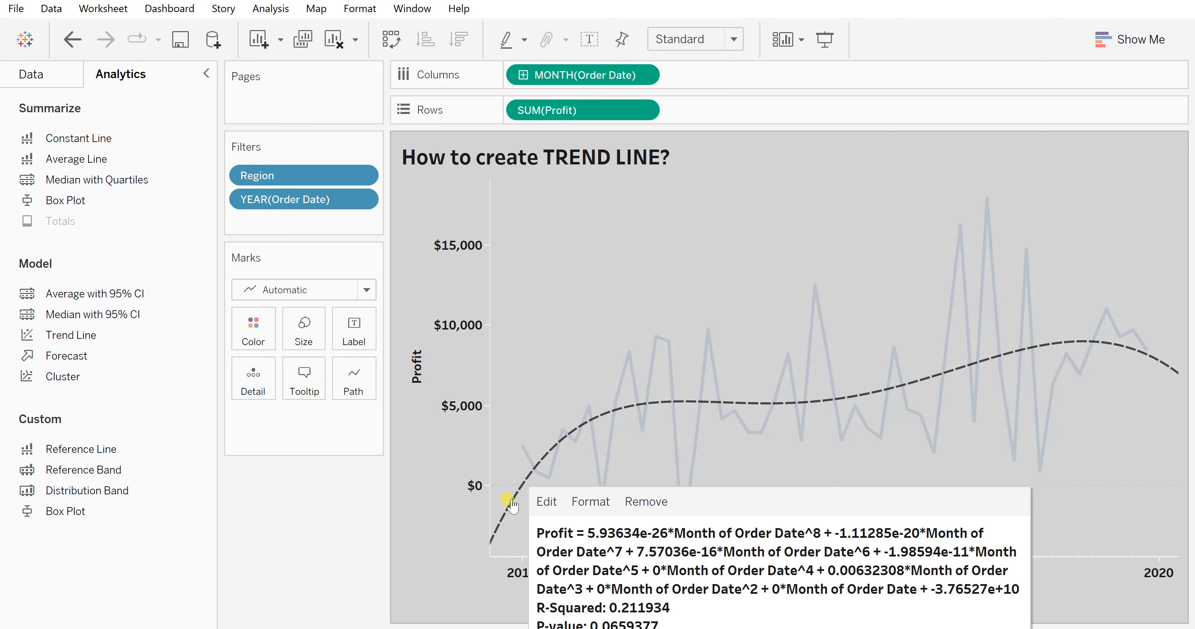
{"action": "right_click", "coordinate": [511, 502]}
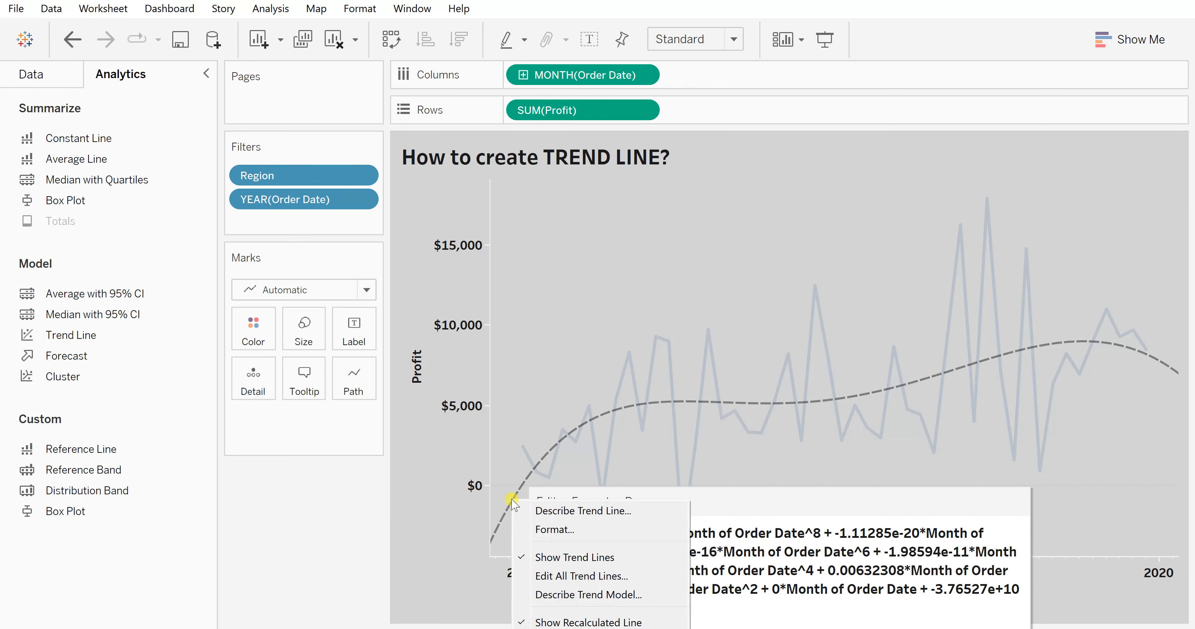
{"action": "left_click", "coordinate": [563, 577]}
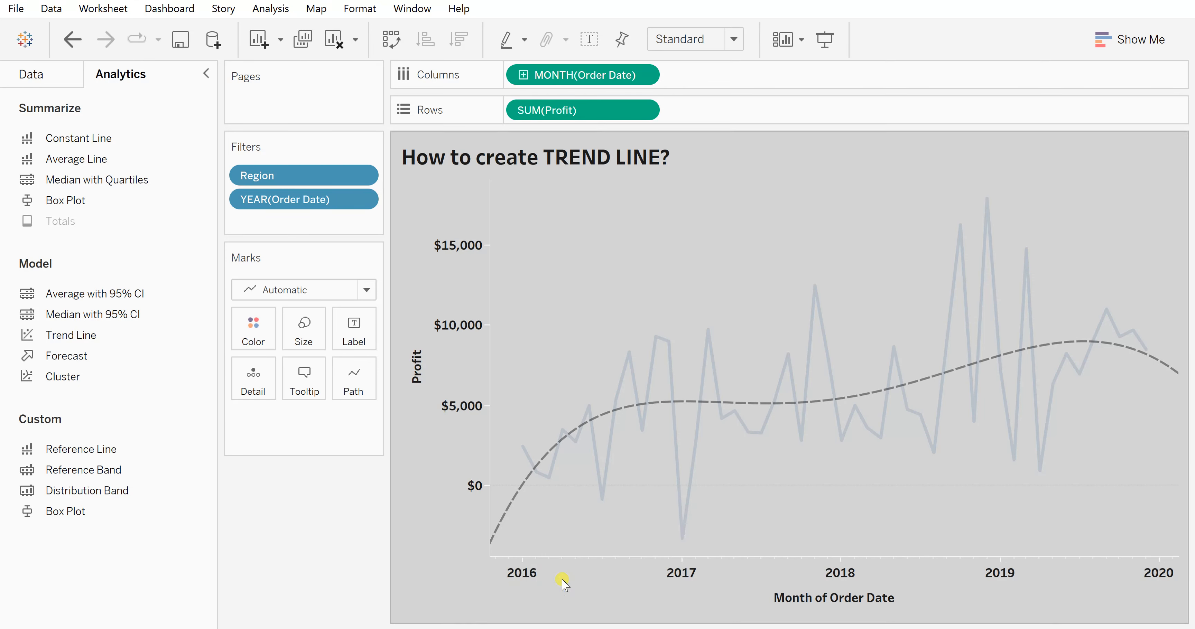
{"action": "left_click", "coordinate": [553, 243]}
{"action": "left_click", "coordinate": [553, 243]}
{"action": "left_click", "coordinate": [553, 243]}
{"action": "left_click", "coordinate": [553, 243]}
{"action": "left_click", "coordinate": [553, 243]}
{"action": "left_click", "coordinate": [552, 243]}
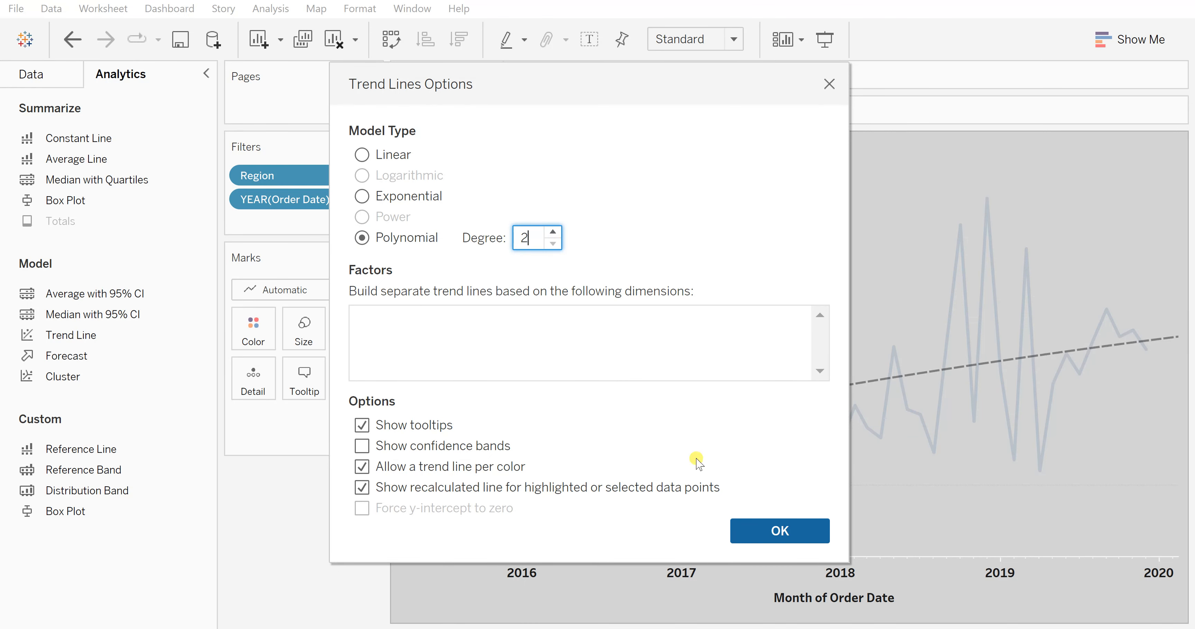
{"action": "left_click", "coordinate": [755, 523]}
- Edit all trend lines and raise the polynomial degree to 4
{"action": "mouse_move", "coordinate": [512, 451]}
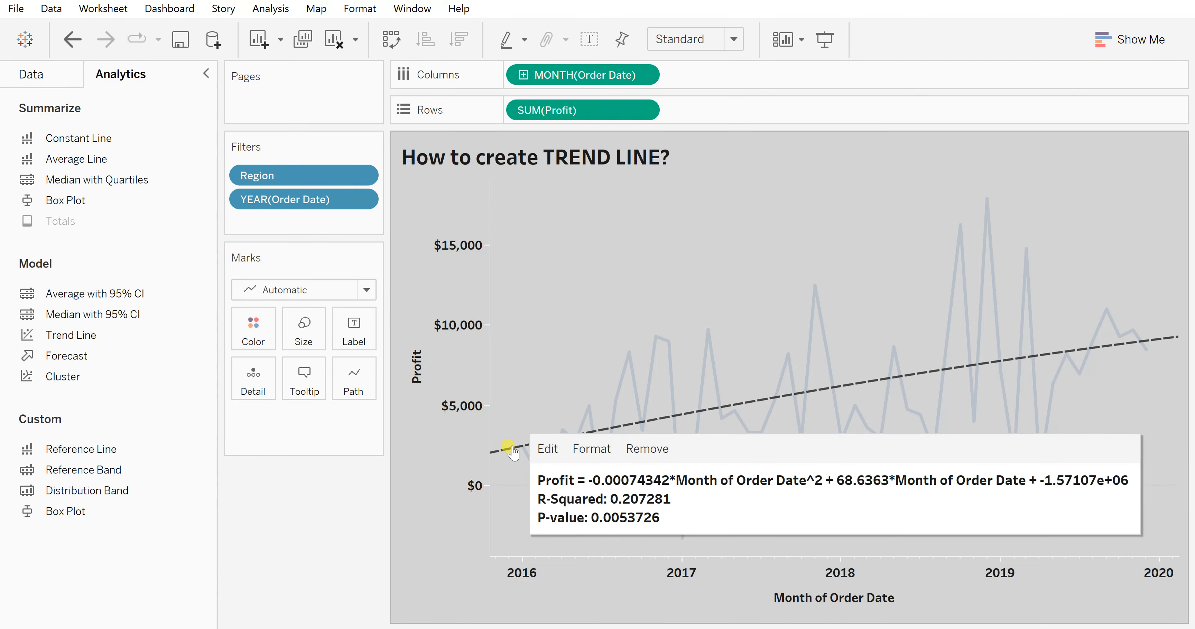
{"action": "right_click", "coordinate": [512, 452]}
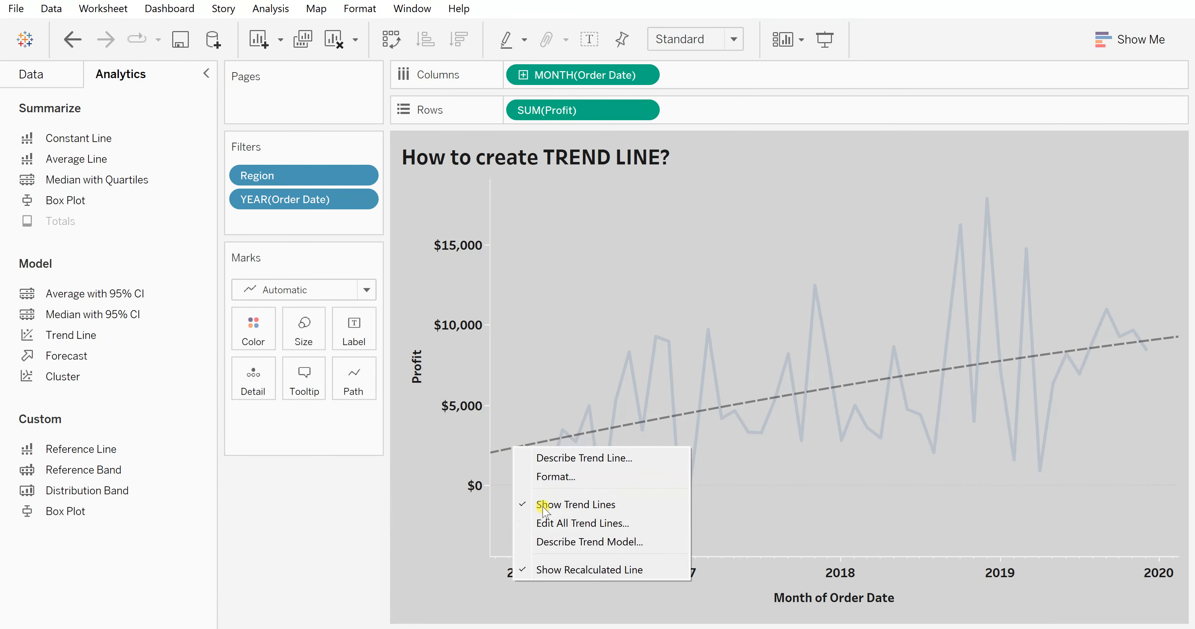
{"action": "left_click", "coordinate": [551, 522]}
{"action": "left_click", "coordinate": [554, 234]}
{"action": "left_click", "coordinate": [554, 232]}
{"action": "left_click", "coordinate": [554, 232]}
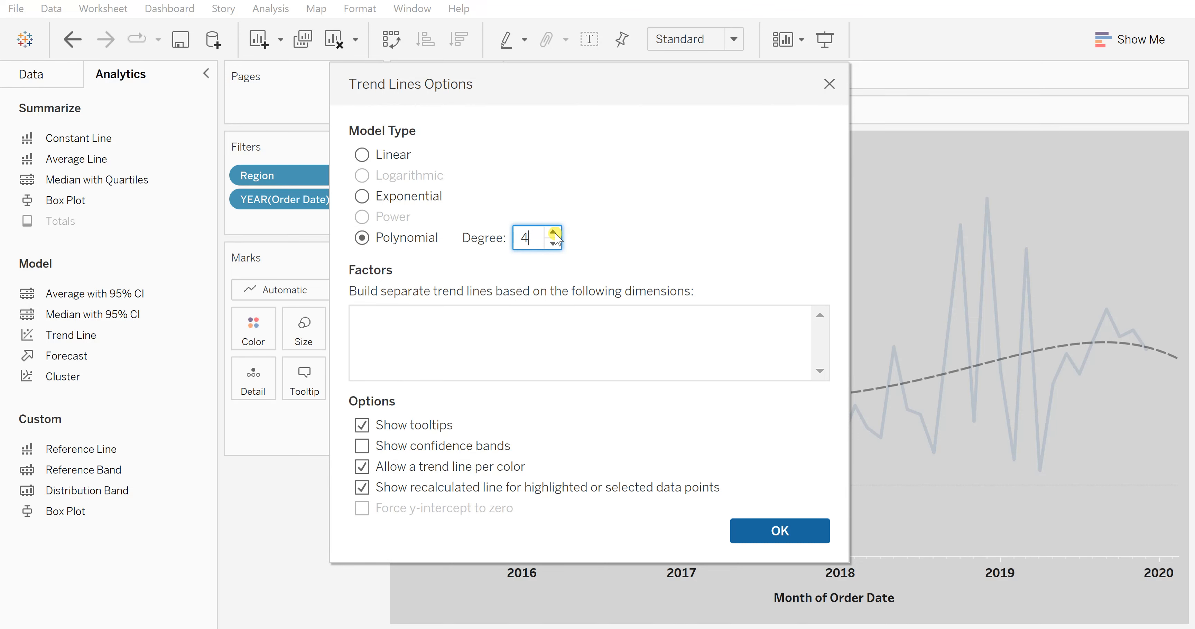
{"action": "left_click", "coordinate": [784, 530]}
- Edit all trend lines again and lower the polynomial degree to 3
{"action": "mouse_move", "coordinate": [511, 481]}
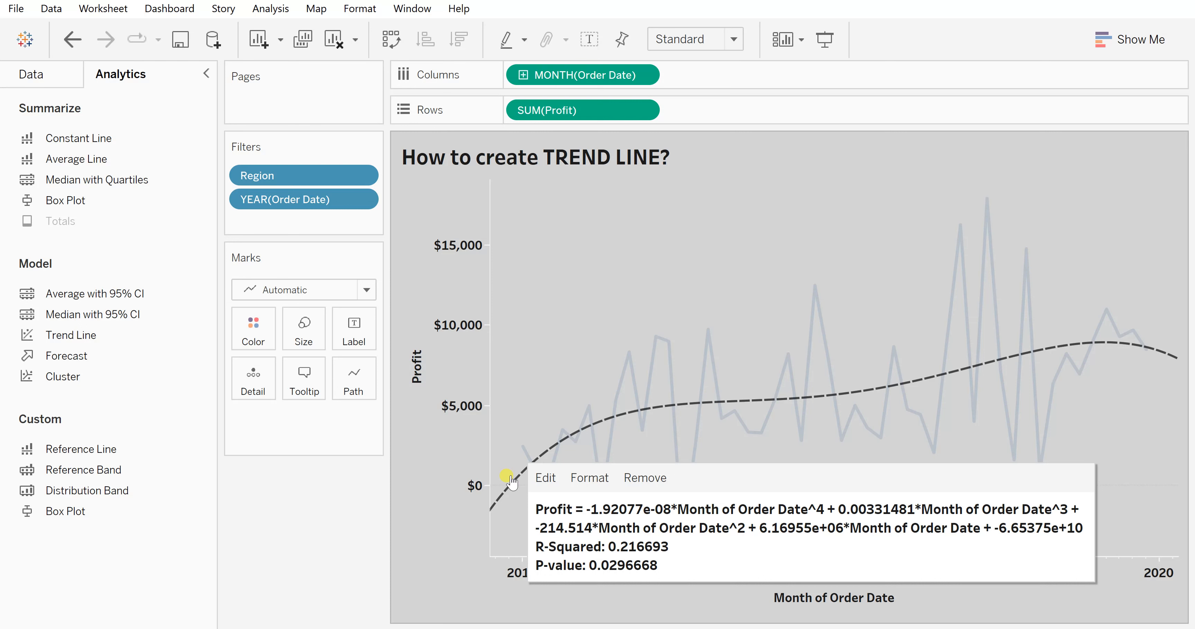
{"action": "right_click", "coordinate": [511, 481]}
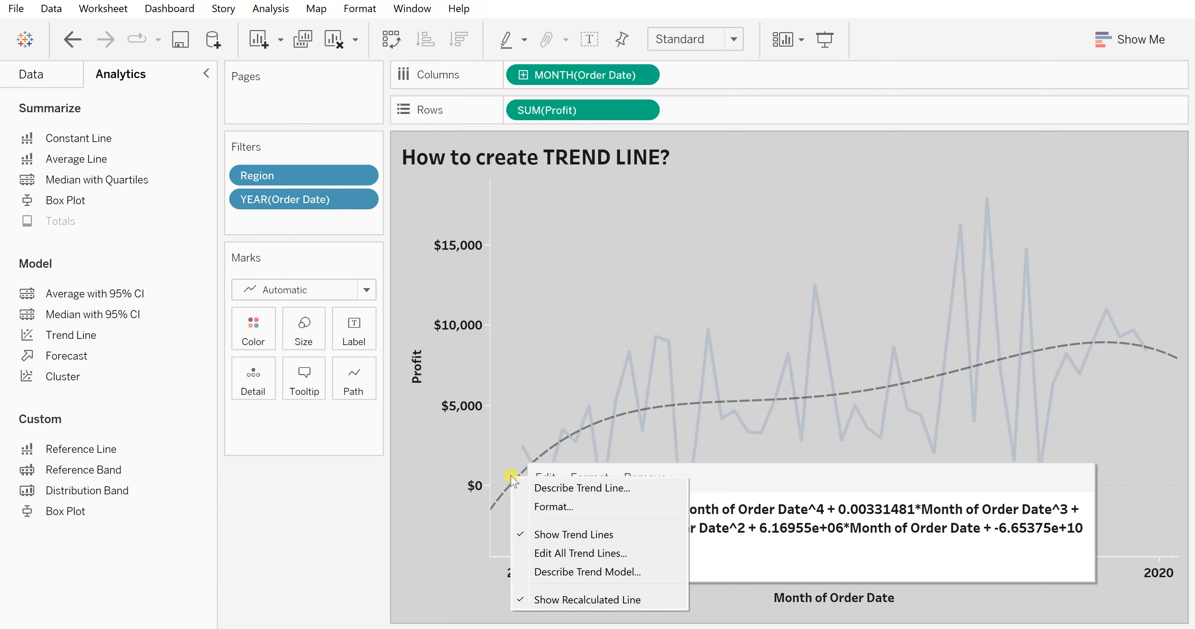
{"action": "left_click", "coordinate": [557, 555]}
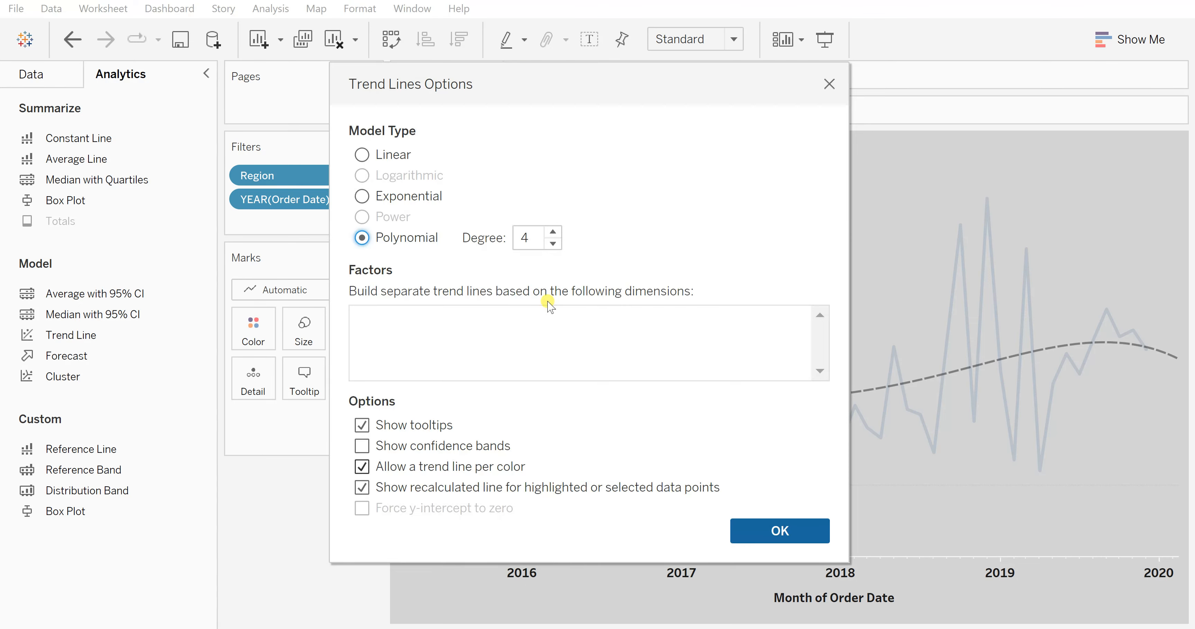
{"action": "left_click", "coordinate": [553, 243]}
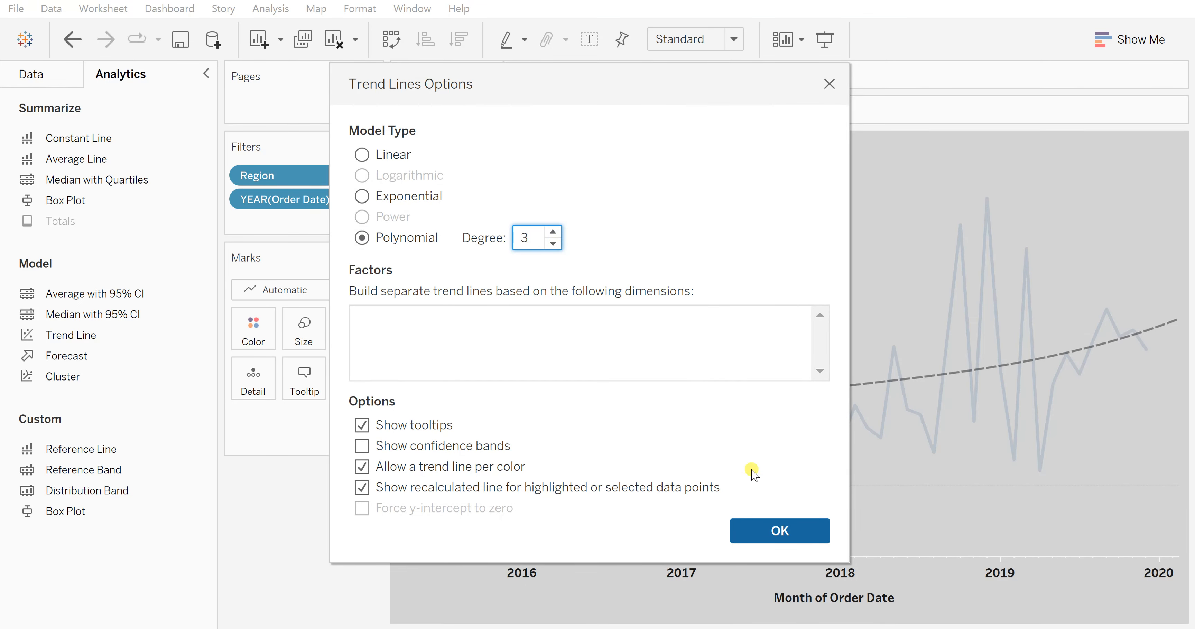
{"action": "left_click", "coordinate": [772, 541]}
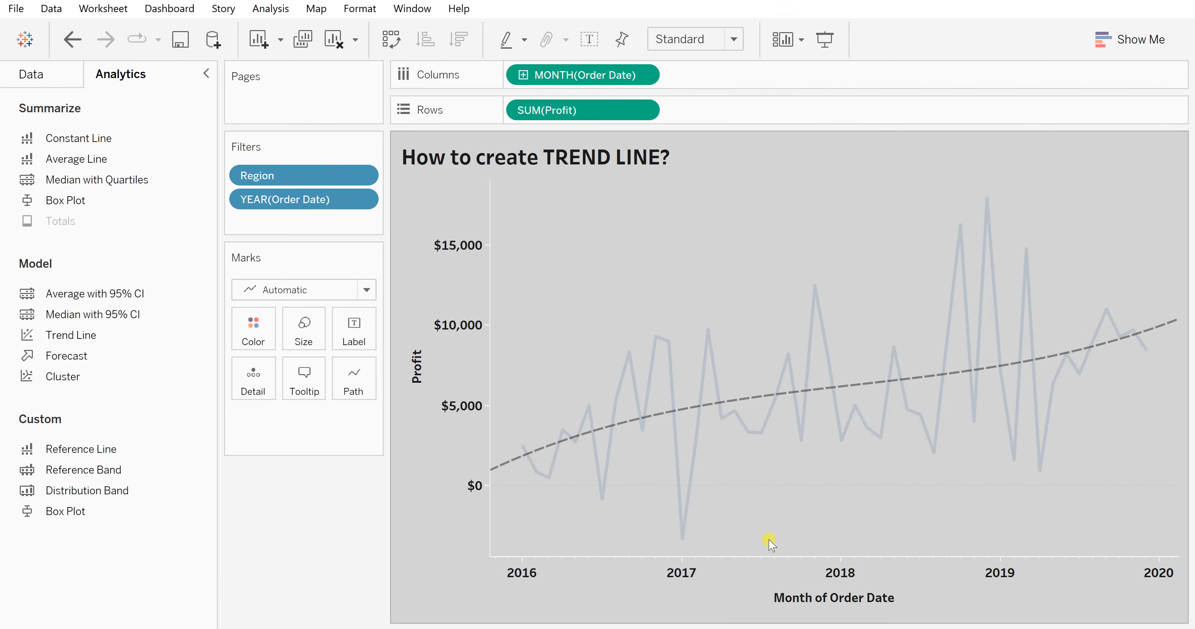
- Format the sheet's trend lines with a fine dotted pattern in red, then close the formatting pane
{"action": "left_click", "coordinate": [513, 468]}
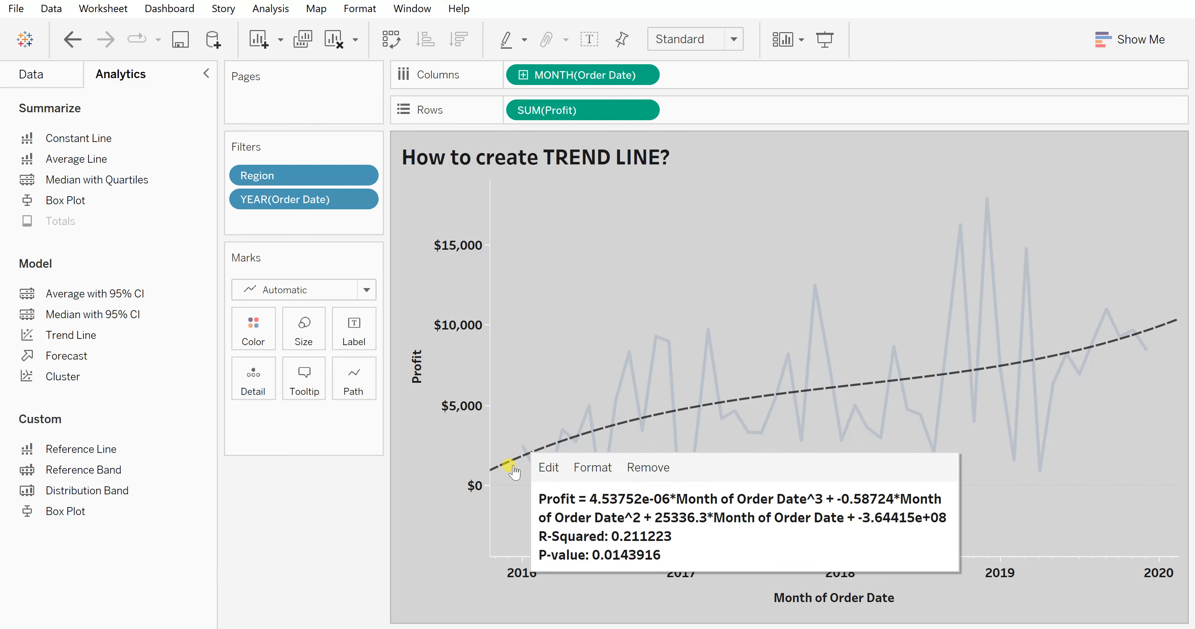
{"action": "left_click", "coordinate": [552, 273]}
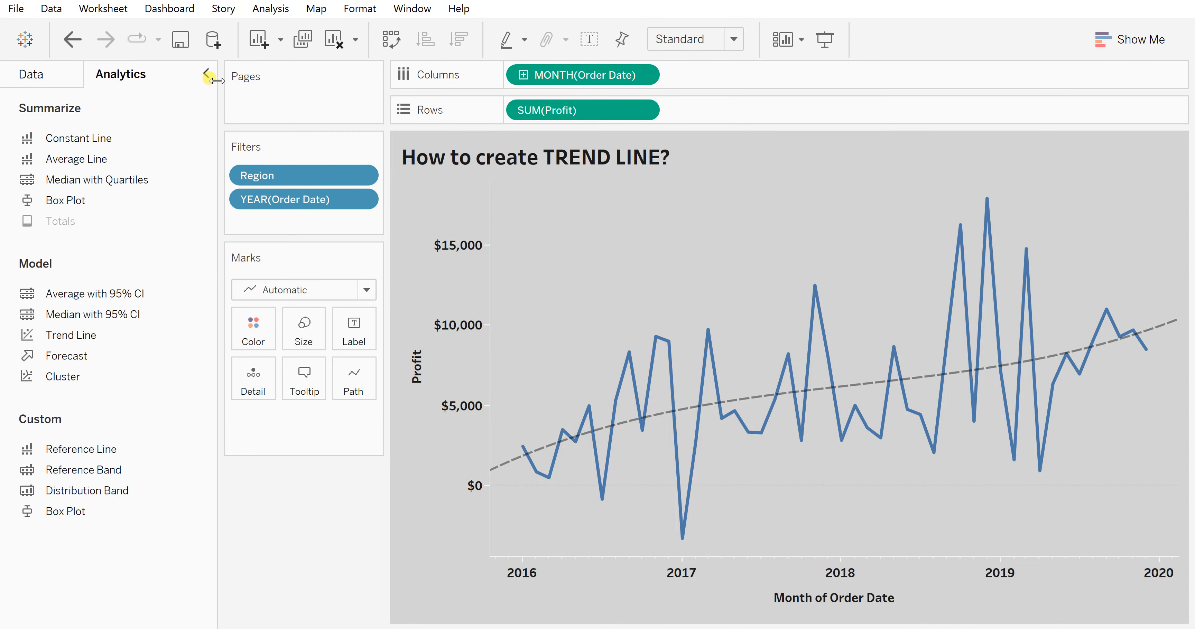
{"action": "left_click", "coordinate": [507, 467]}
{"action": "right_click", "coordinate": [506, 467]}
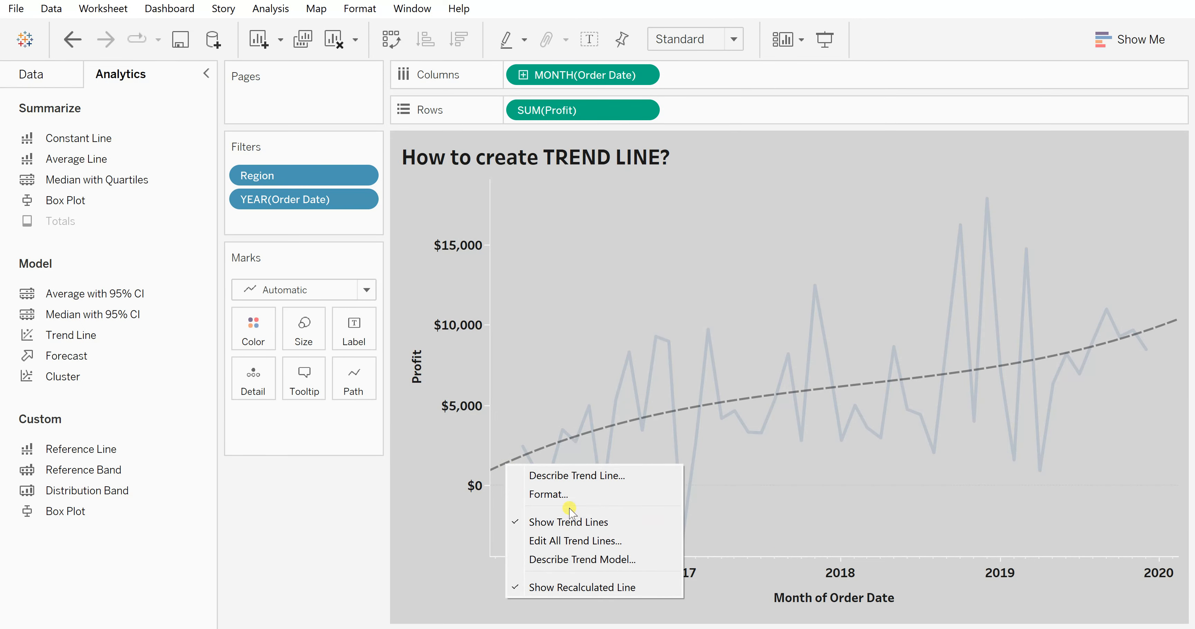
{"action": "left_click", "coordinate": [559, 494]}
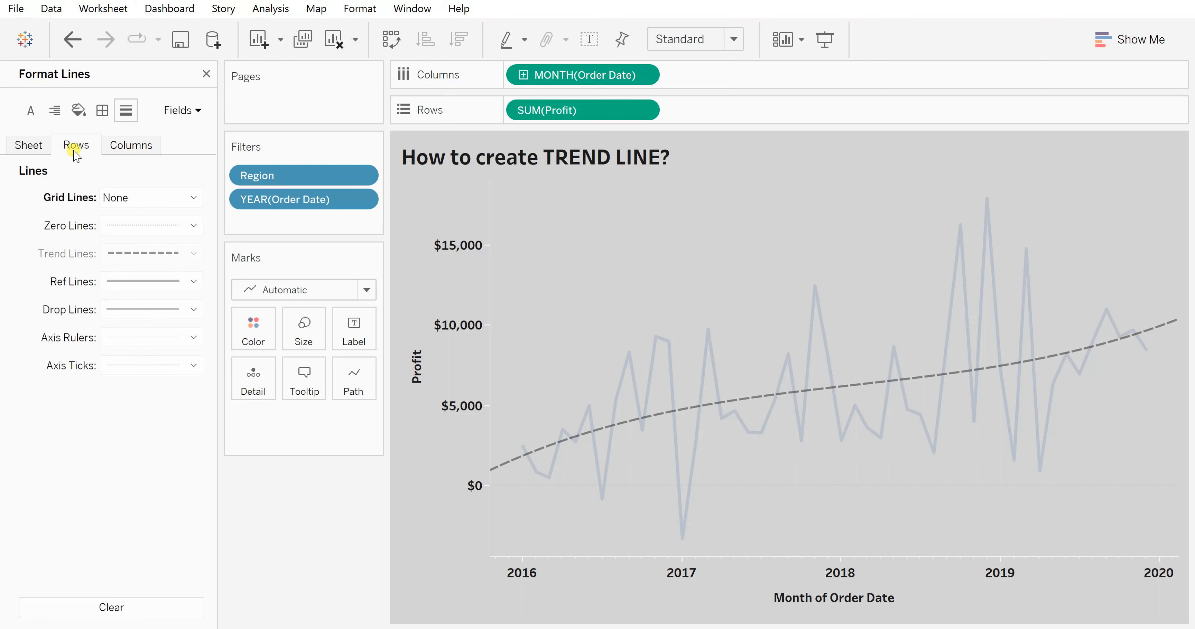
{"action": "left_click", "coordinate": [28, 145]}
{"action": "left_click", "coordinate": [134, 262]}
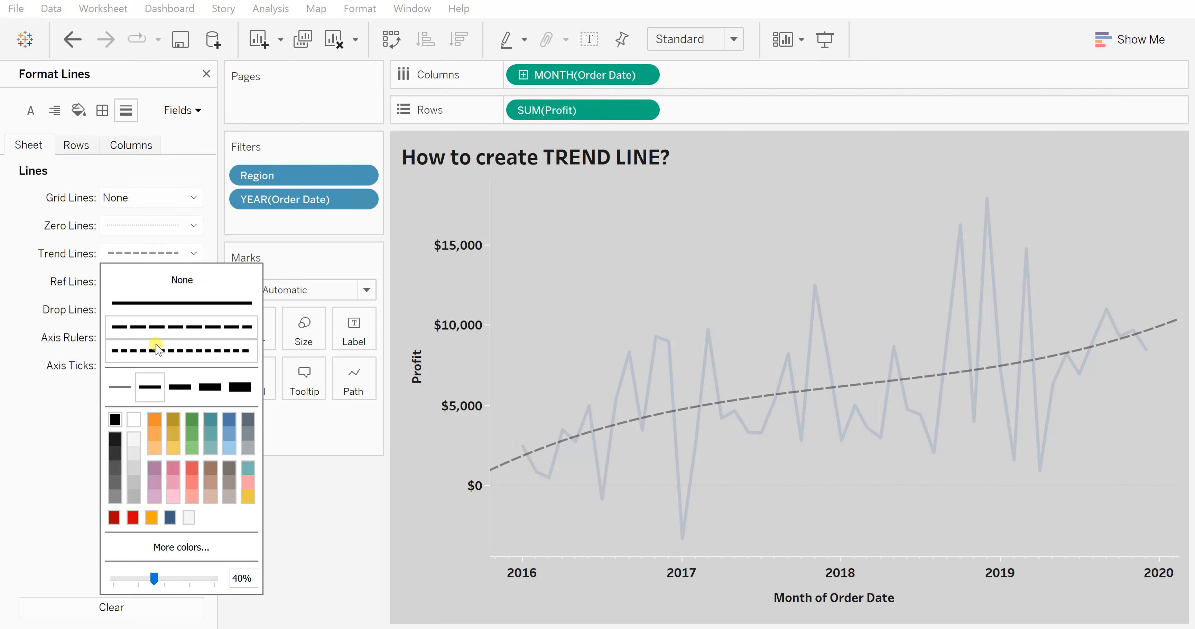
{"action": "left_click", "coordinate": [143, 349]}
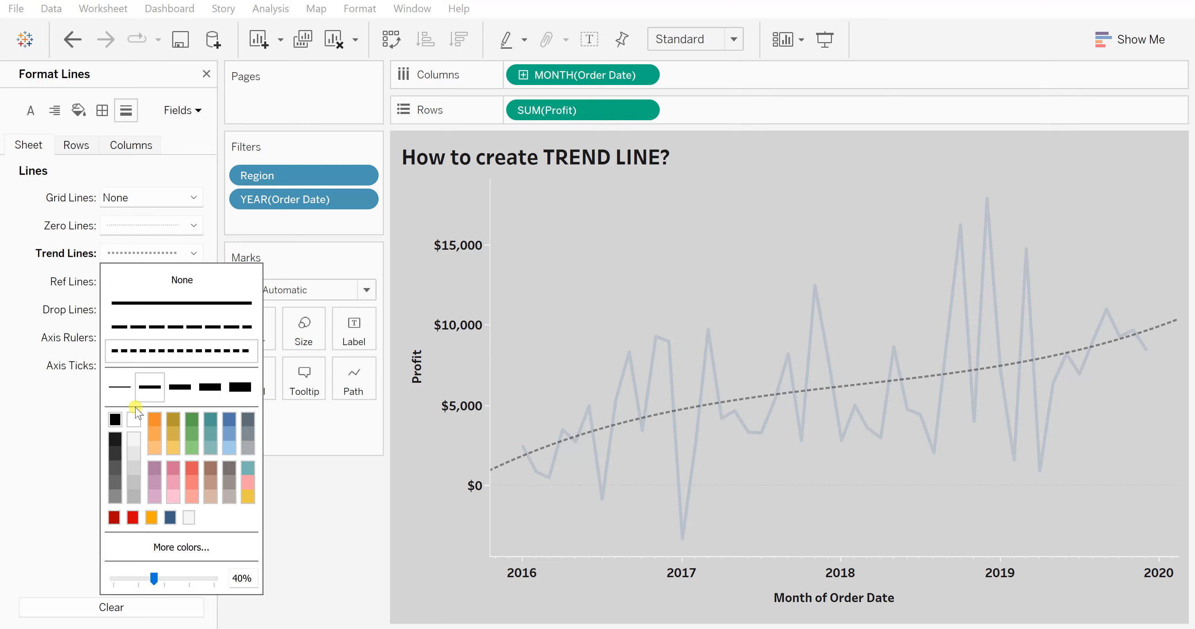
{"action": "left_click", "coordinate": [131, 518]}
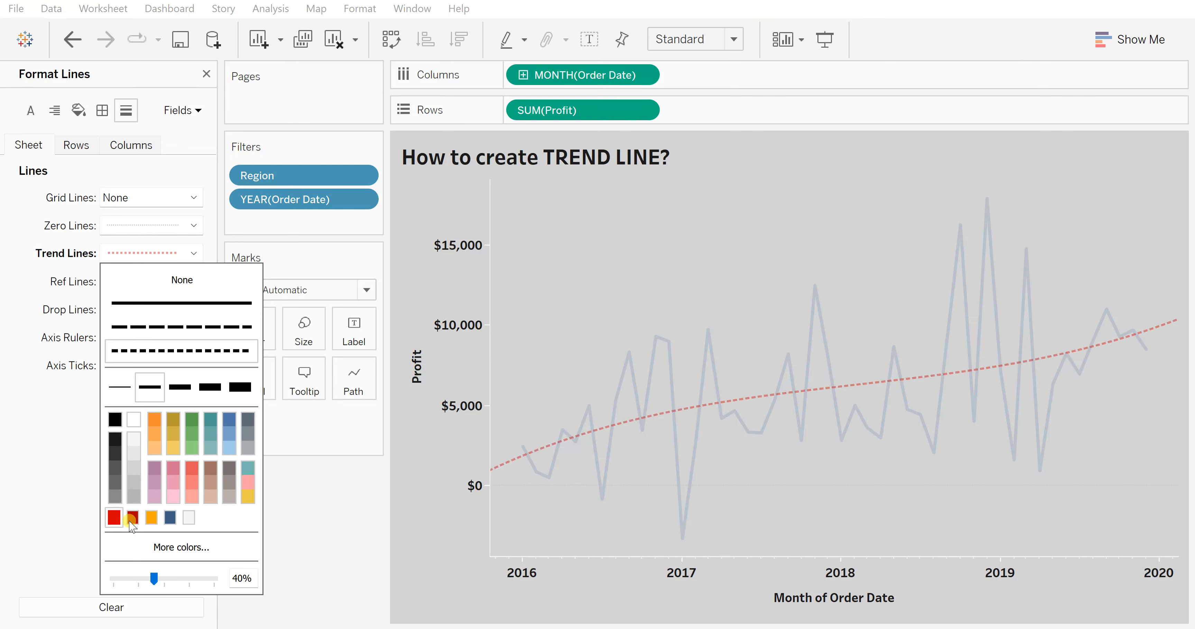
{"action": "left_click", "coordinate": [207, 74]}
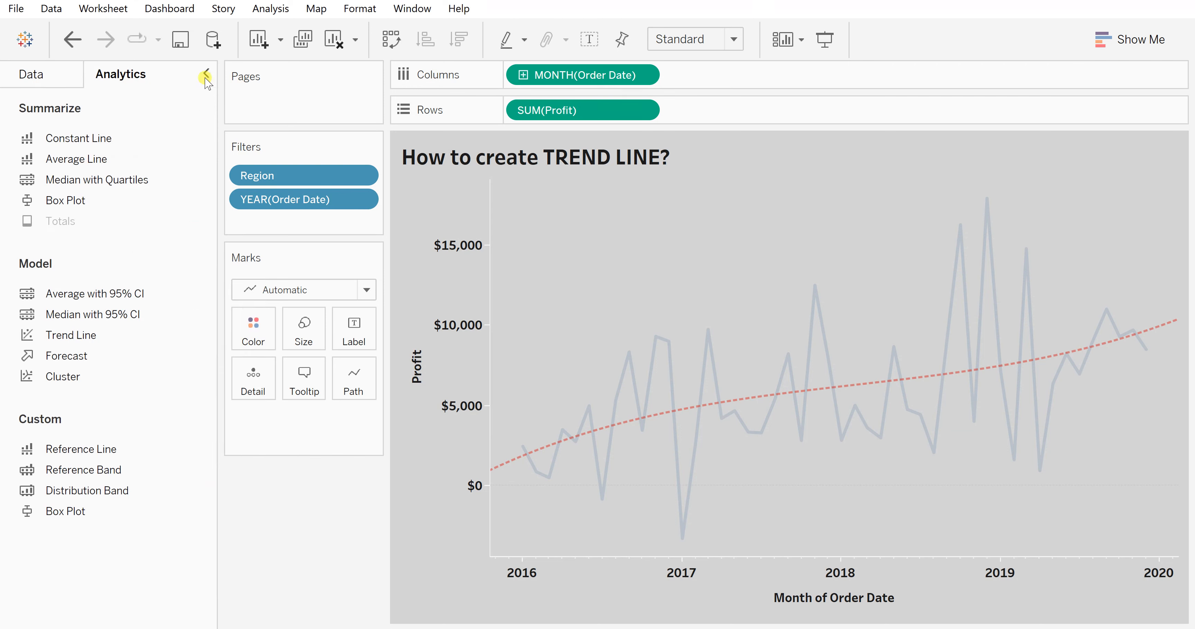
{"action": "left_click", "coordinate": [338, 538]}
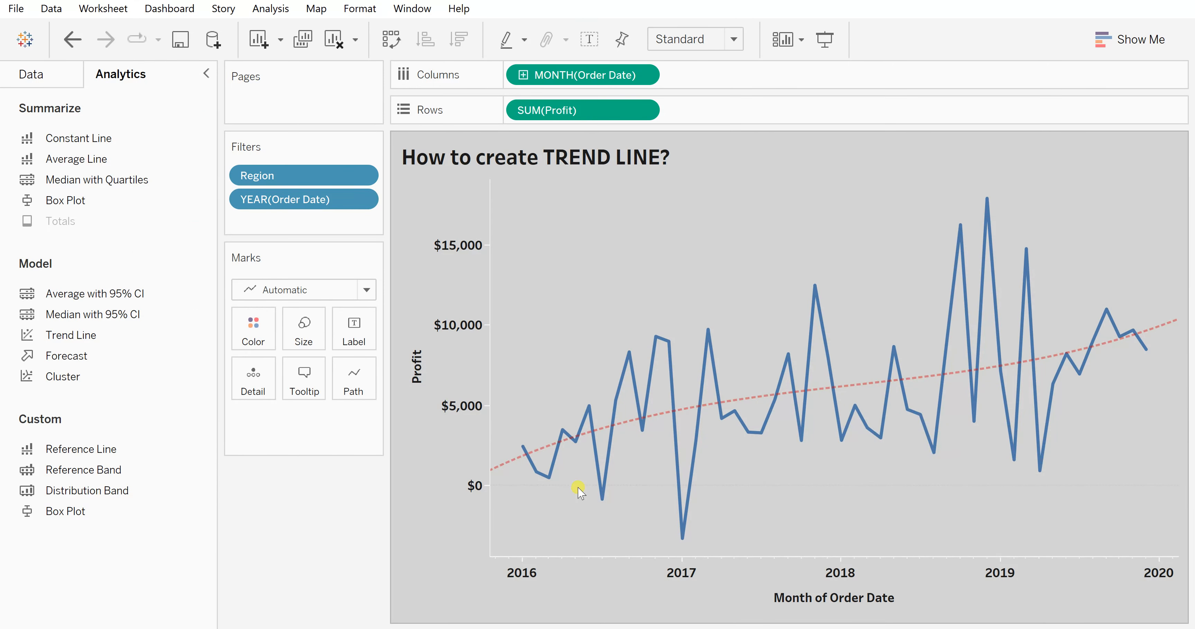
{"action": "mouse_move", "coordinate": [497, 466]}
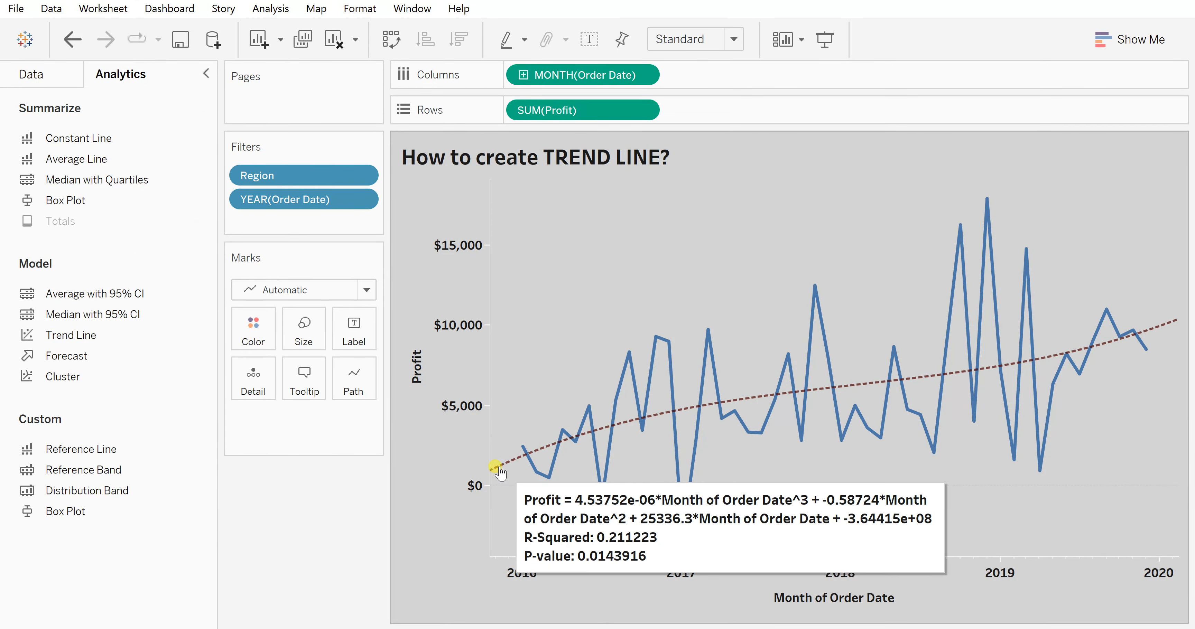